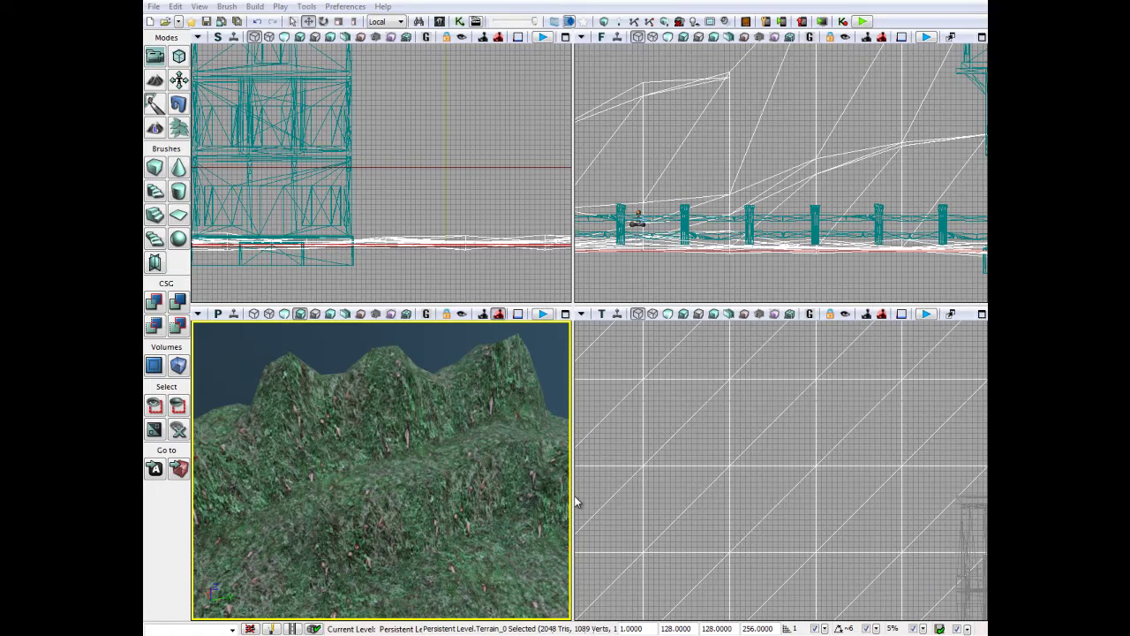
Step: Fly the view over to the house and fence, then back to the grassy hills
{"action": "mouse_move", "coordinate": [397, 487]}
{"action": "left_mouse_down"}
{"action": "mouse_move", "coordinate": [572, 434]}
{"action": "mouse_move", "coordinate": [188, 481]}
{"action": "left_mouse_up"}
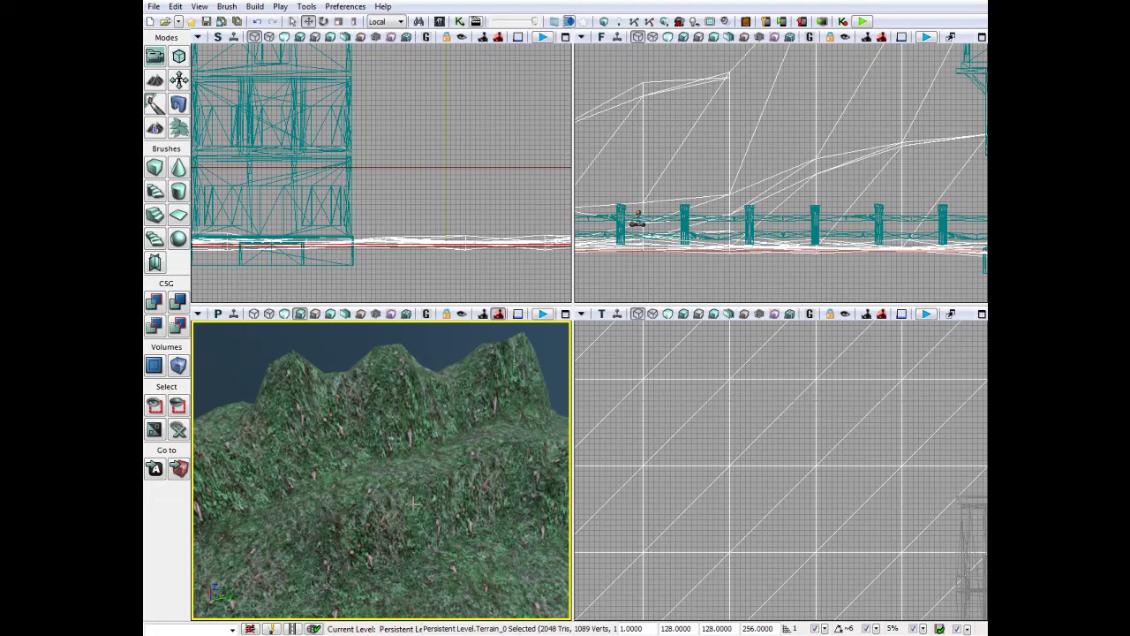
{"action": "mouse_move", "coordinate": [412, 503]}
{"action": "left_mouse_down"}
{"action": "mouse_move", "coordinate": [572, 522]}
{"action": "mouse_move", "coordinate": [345, 503]}
{"action": "left_mouse_up"}
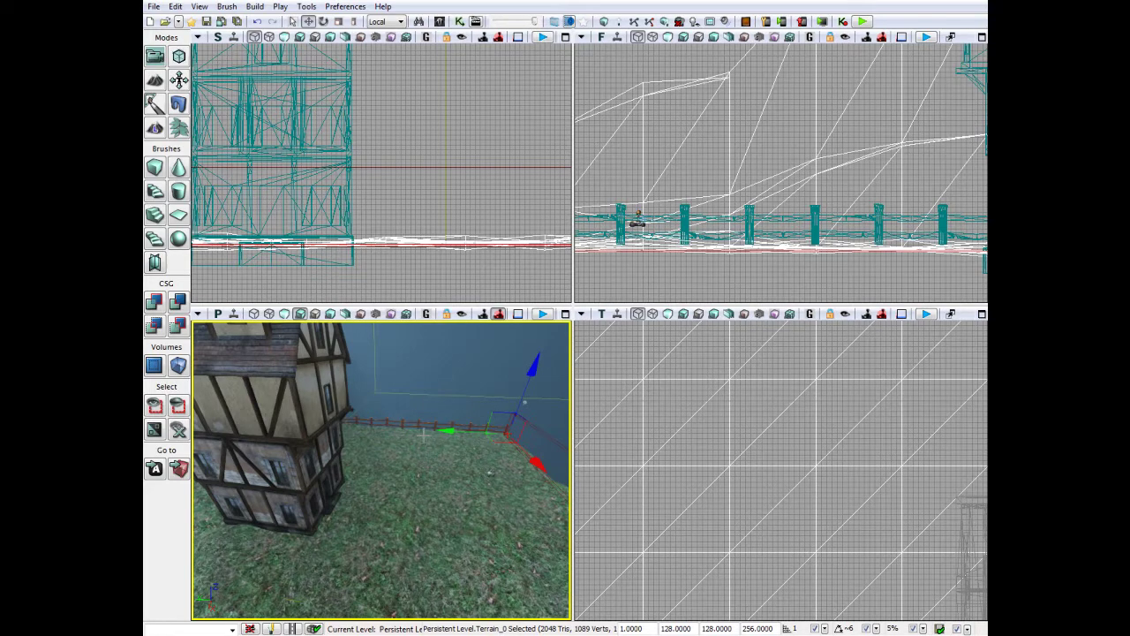
{"action": "mouse_move", "coordinate": [441, 445]}
{"action": "right_mouse_down"}
{"action": "mouse_move", "coordinate": [569, 406]}
{"action": "mouse_move", "coordinate": [315, 351]}
{"action": "right_mouse_up"}
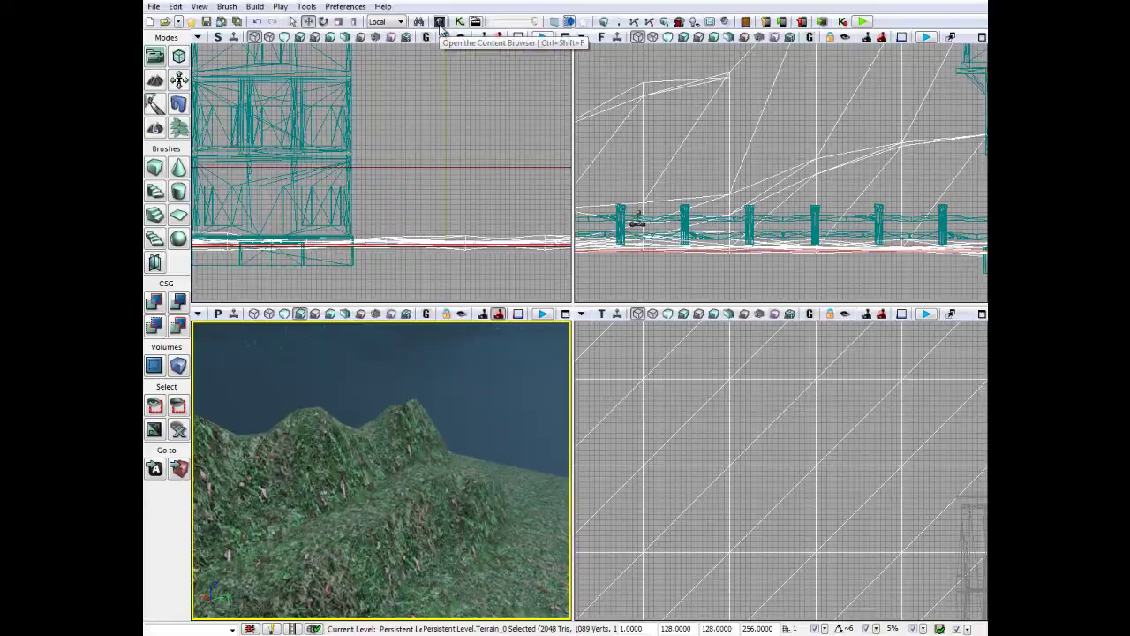
Step: Replace the old floor search in the asset library with a rock material search
{"action": "left_click", "coordinate": [440, 21]}
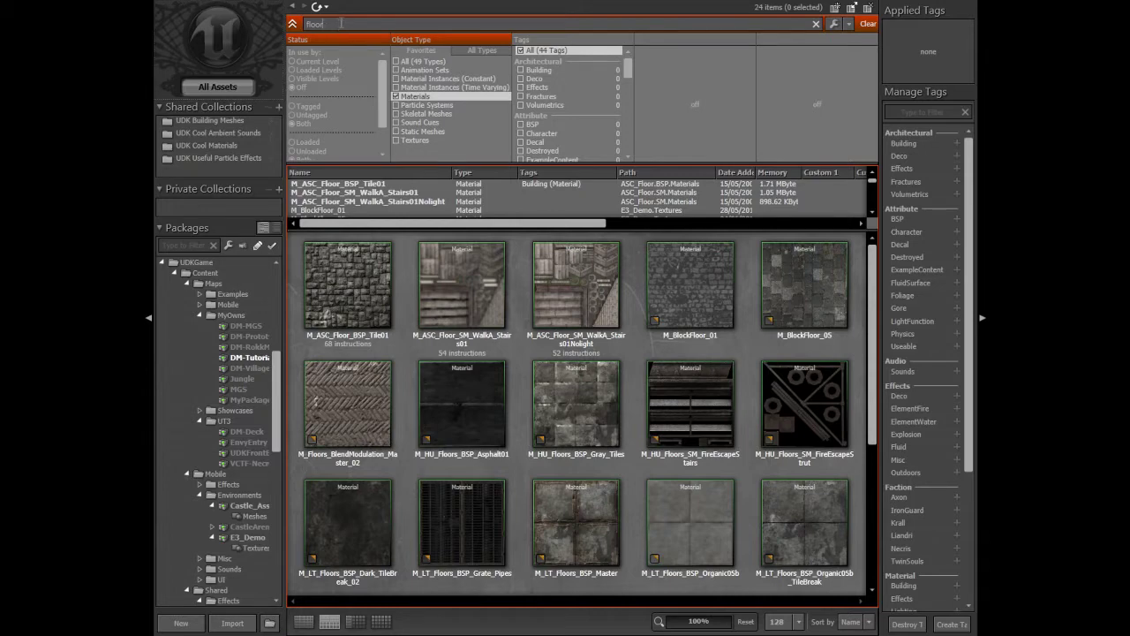
{"action": "double_click", "coordinate": [341, 24]}
{"action": "key", "text": "BackSpace"}
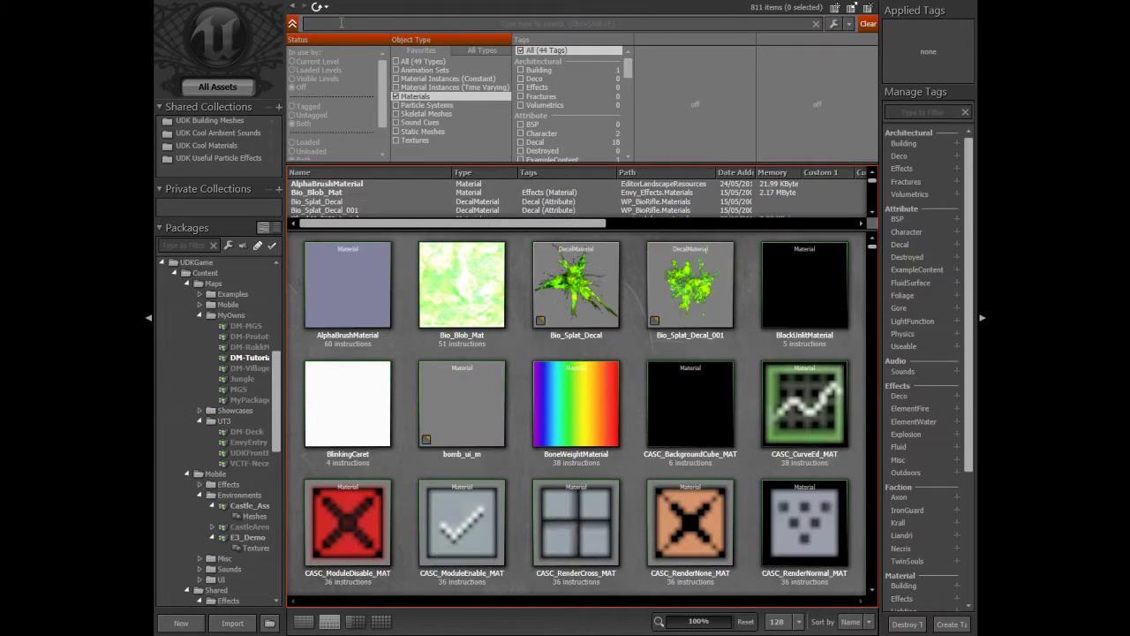
{"action": "type", "text": "l"}
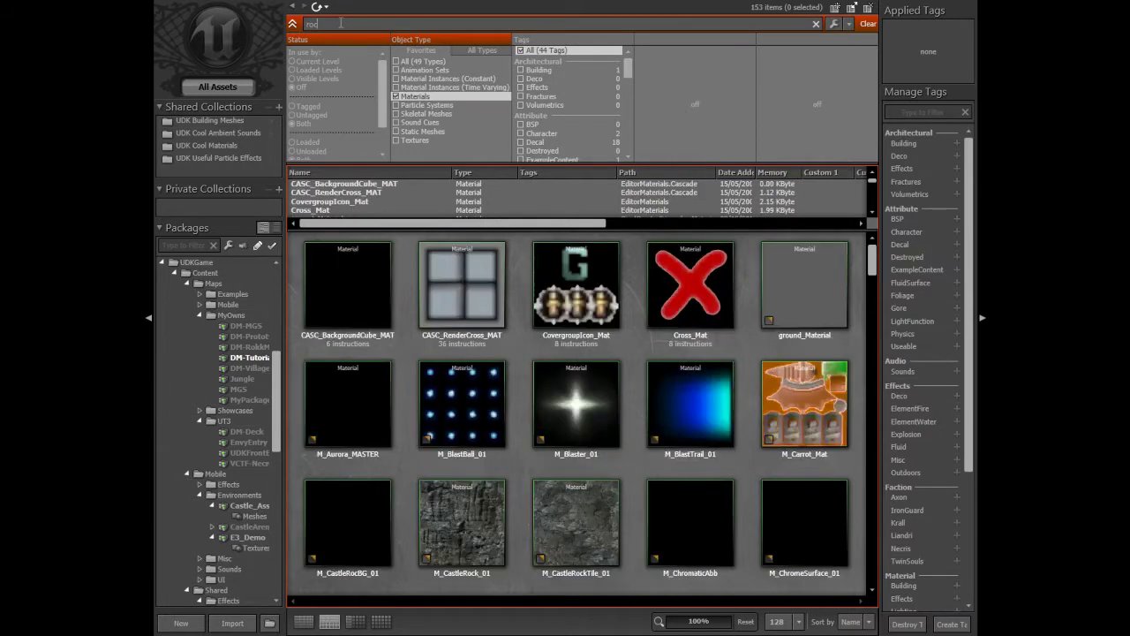
{"action": "type", "text": "ck"}
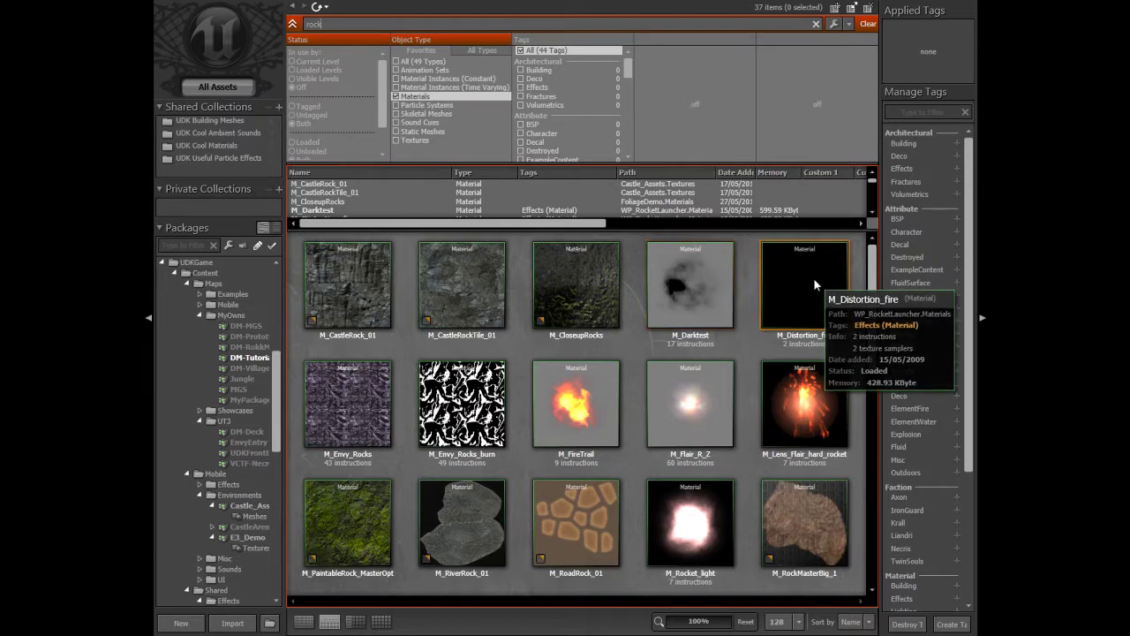
{"action": "scroll", "coordinate": [561, 296], "scroll_direction": "down", "scroll_amount": 1}
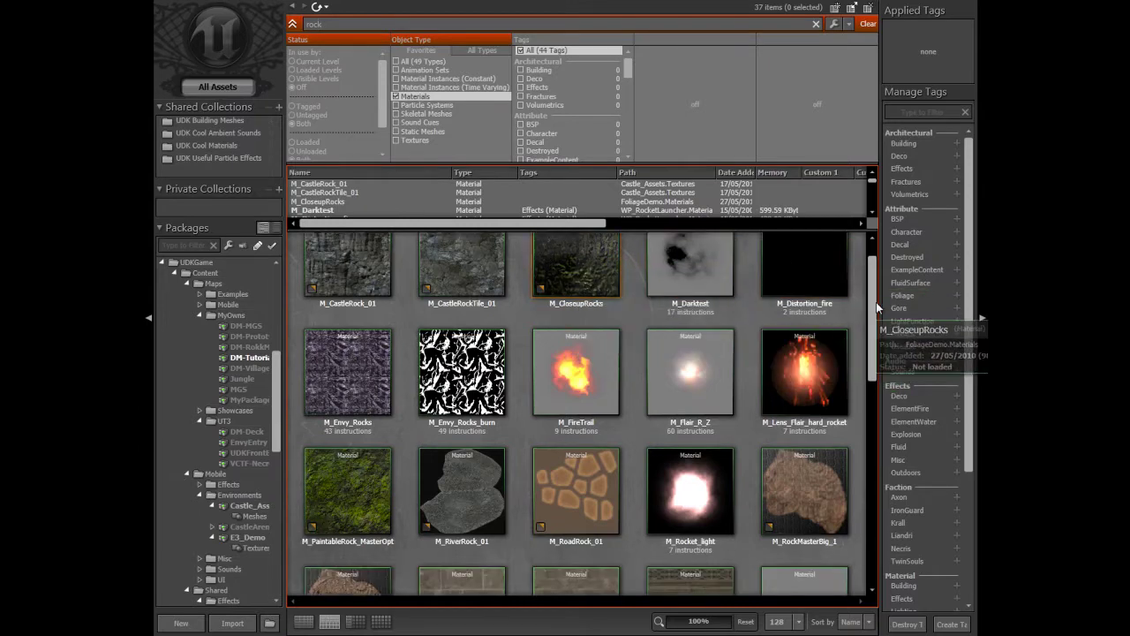
{"action": "left_click_drag", "start_coordinate": [875, 307], "coordinate": [892, 442]}
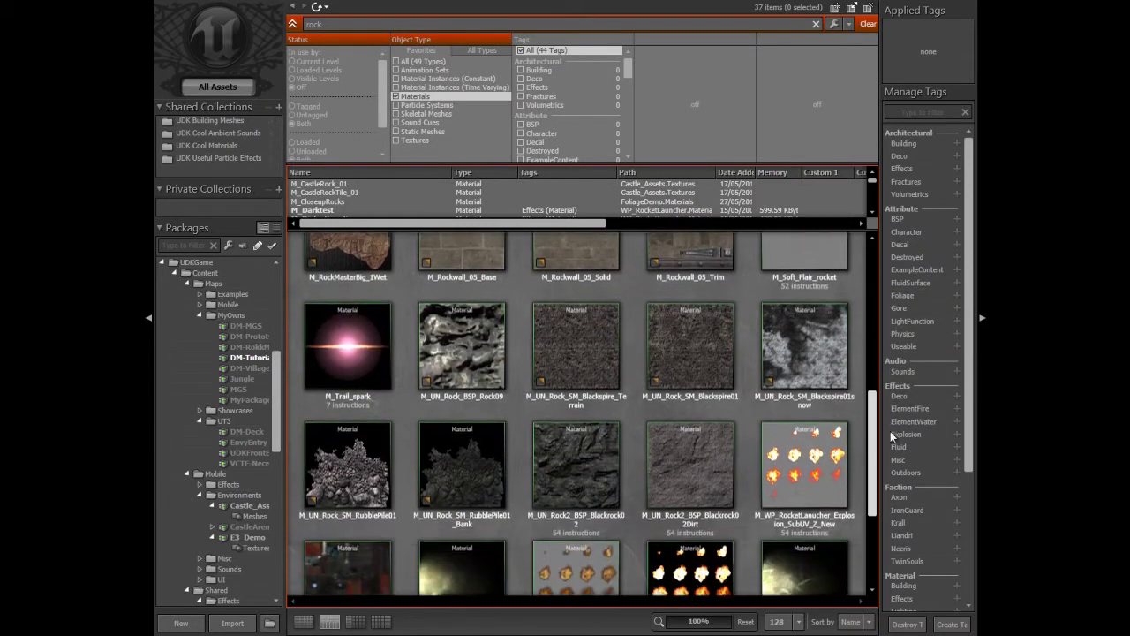
{"action": "scroll", "coordinate": [636, 450], "scroll_direction": "down", "scroll_amount": 1}
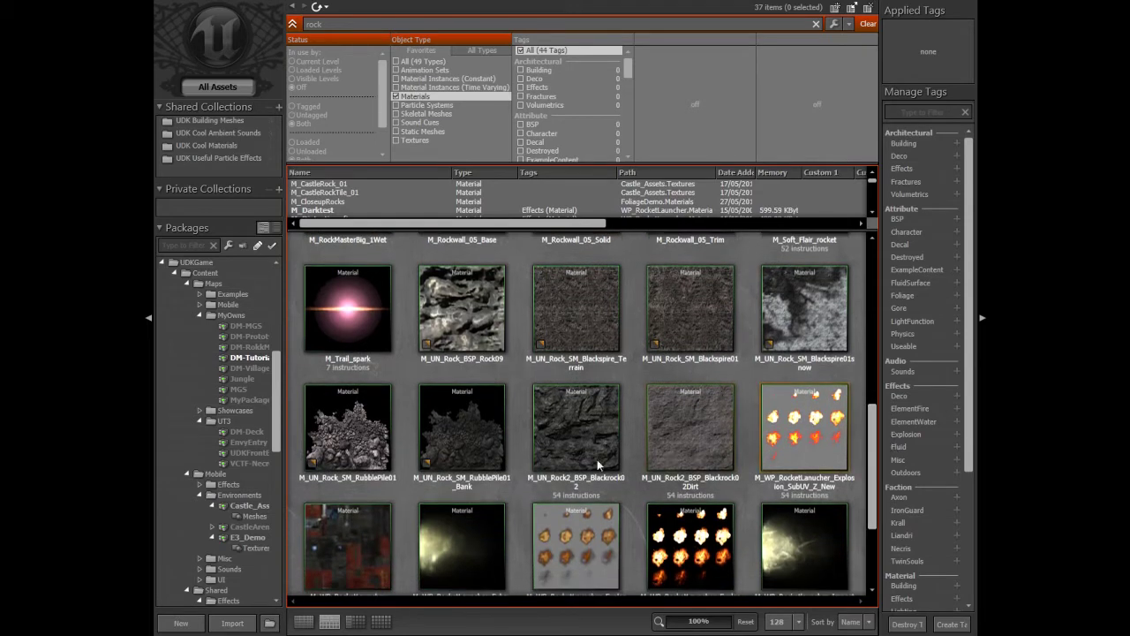
Step: Select the M_UN_Rock2_BSP_Blackrock02 material and return to the level
{"action": "left_click", "coordinate": [598, 432]}
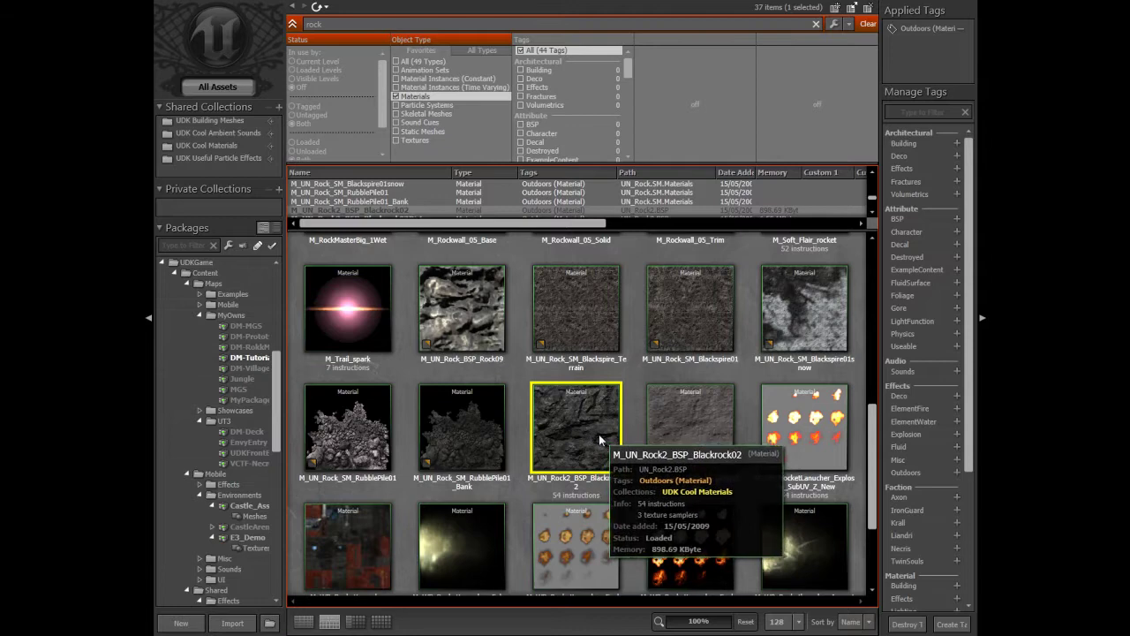
{"action": "right_click", "coordinate": [599, 433]}
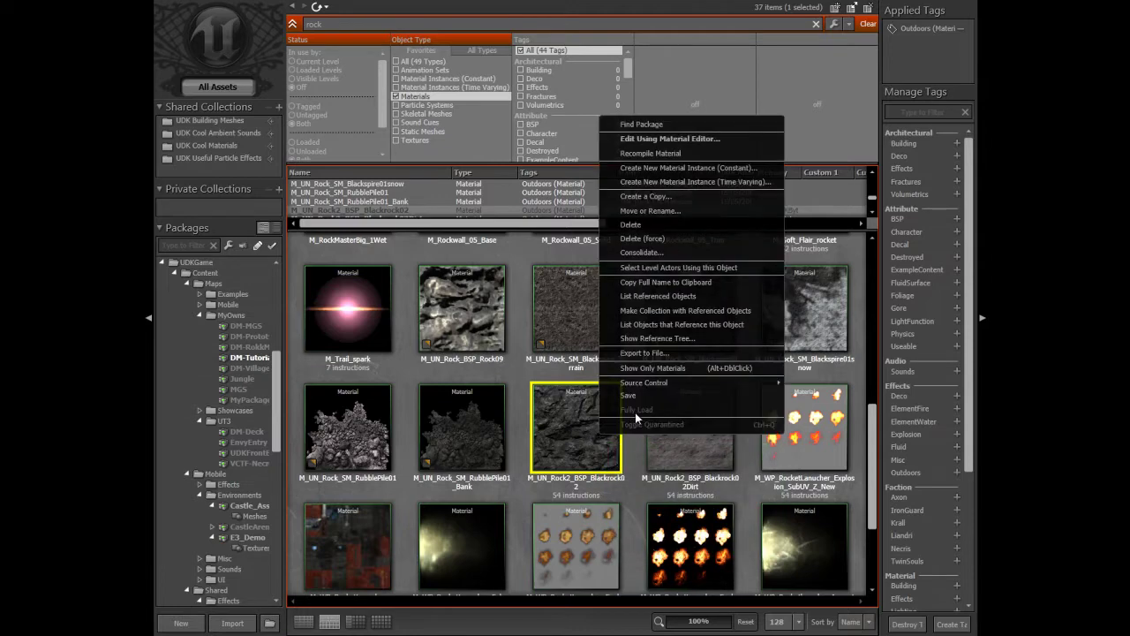
{"action": "left_click", "coordinate": [558, 425]}
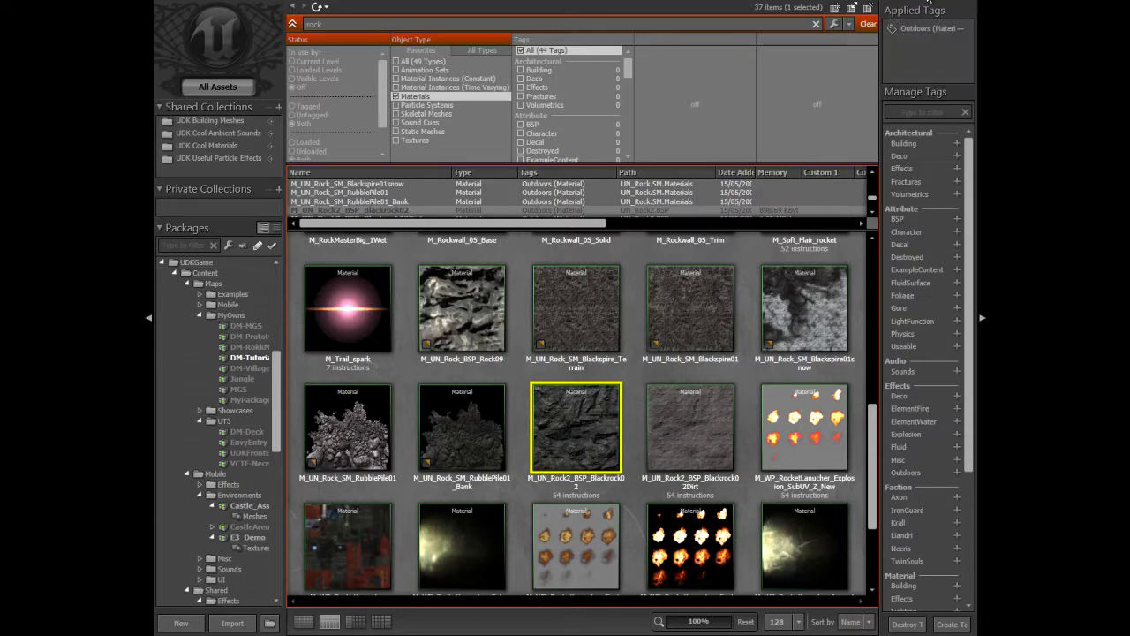
{"action": "left_click", "coordinate": [936, 7]}
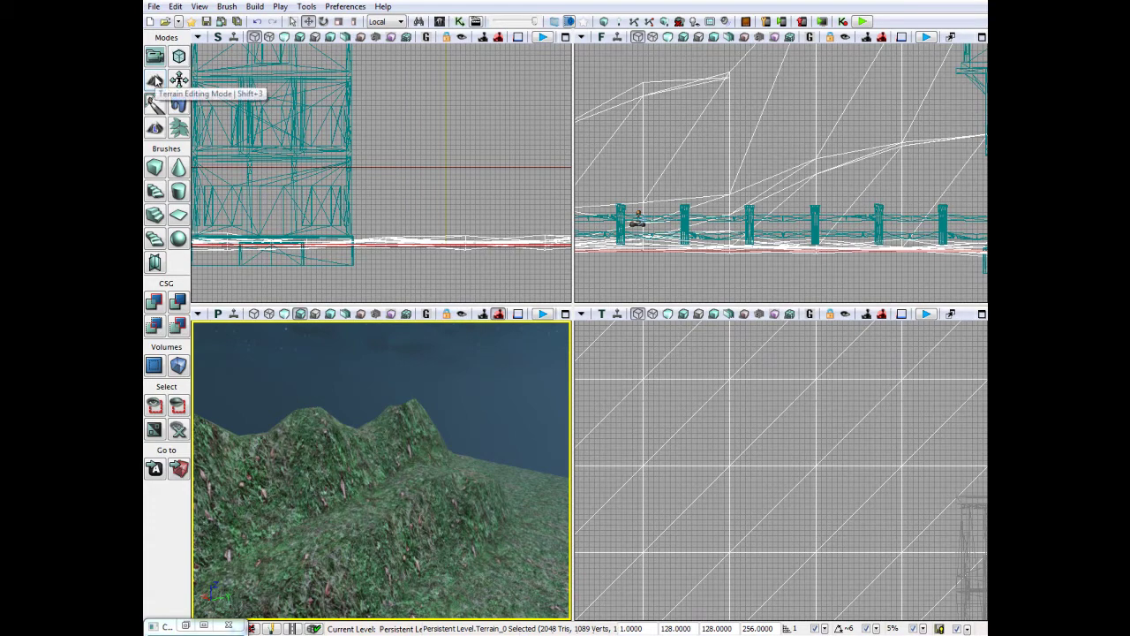
Step: In terrain editing, create a layer from Blackrock02 and make it the paint layer
{"action": "left_click", "coordinate": [154, 81]}
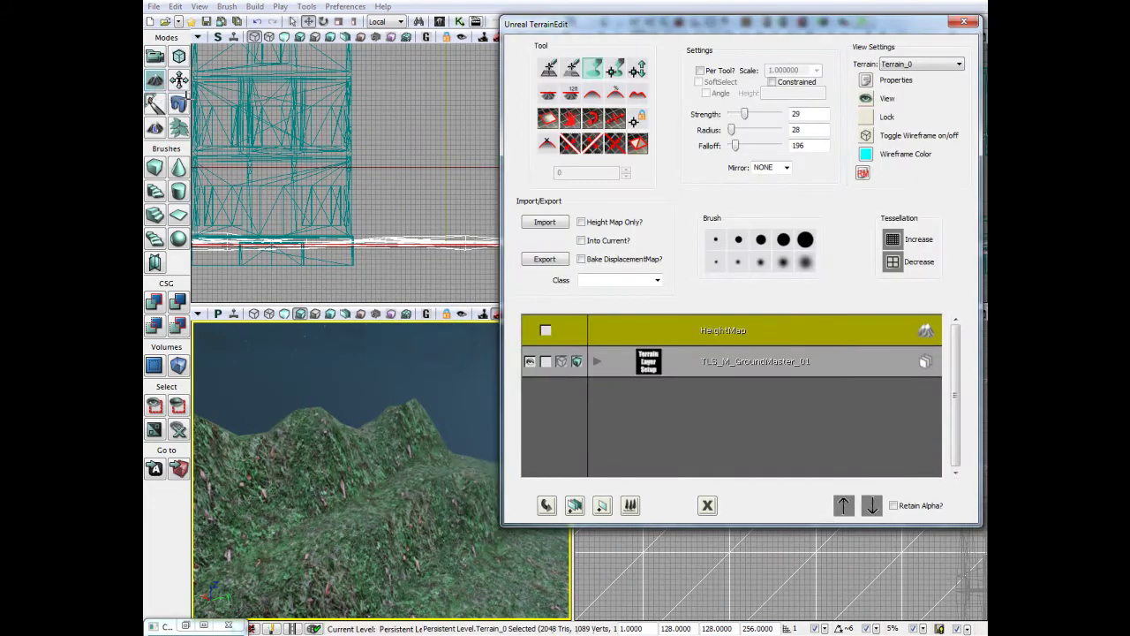
{"action": "right_click", "coordinate": [697, 405]}
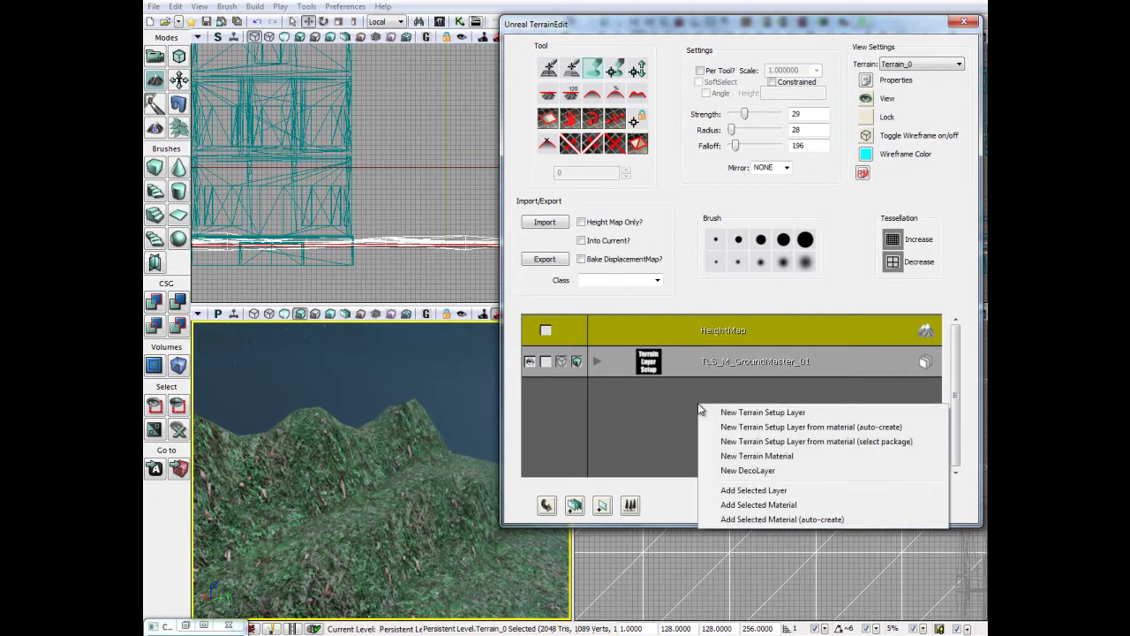
{"action": "left_click", "coordinate": [830, 429]}
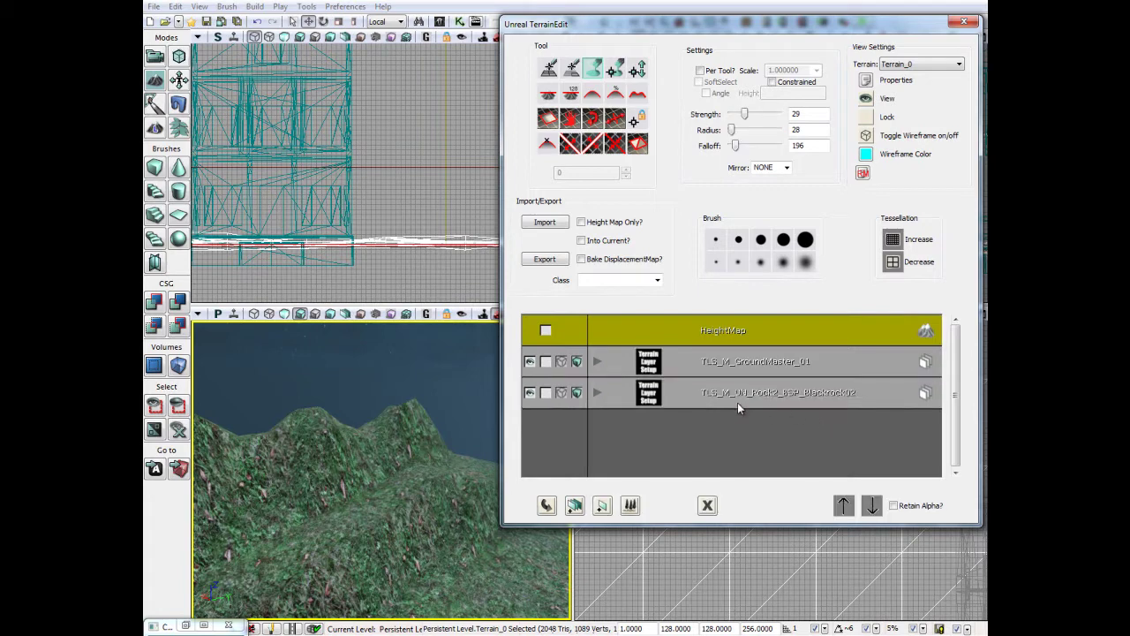
{"action": "left_click", "coordinate": [720, 394]}
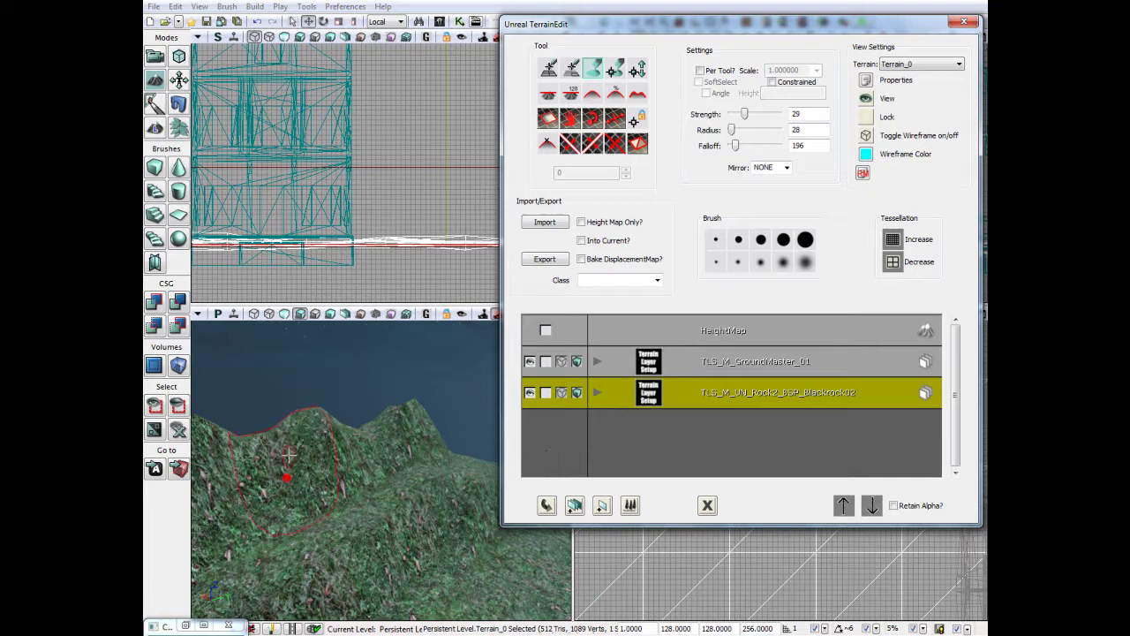
Step: Set the terrain brush to strength 42 and radius 20
{"action": "left_click", "coordinate": [313, 443]}
{"action": "left_click_drag", "start_coordinate": [313, 443], "coordinate": [290, 439]}
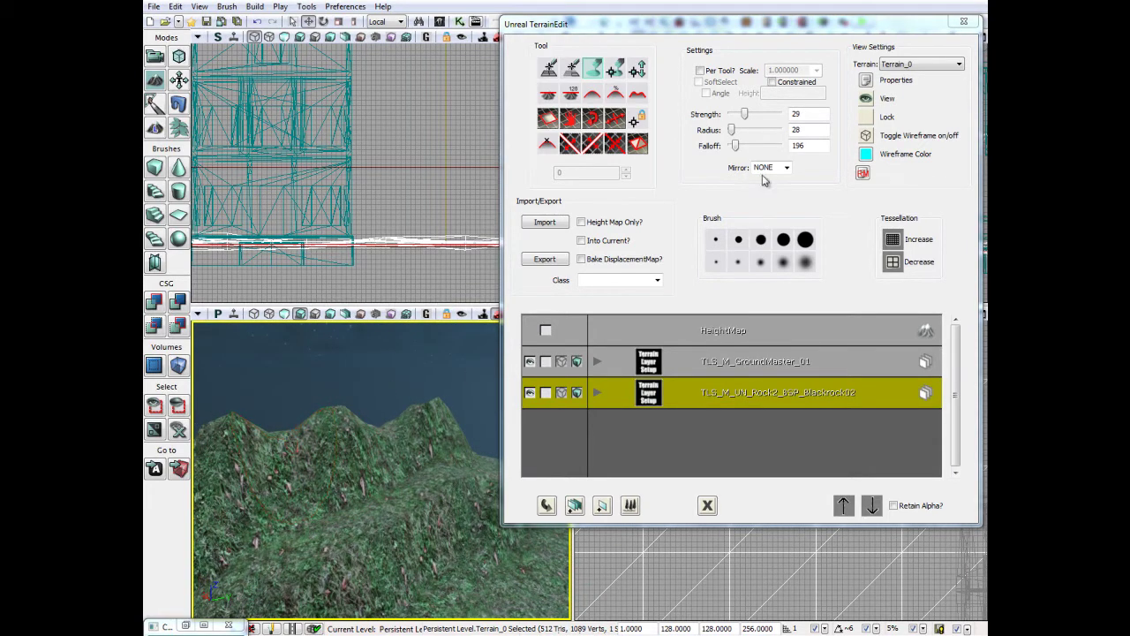
{"action": "left_click", "coordinate": [745, 116]}
{"action": "left_click_drag", "start_coordinate": [746, 115], "coordinate": [751, 116]}
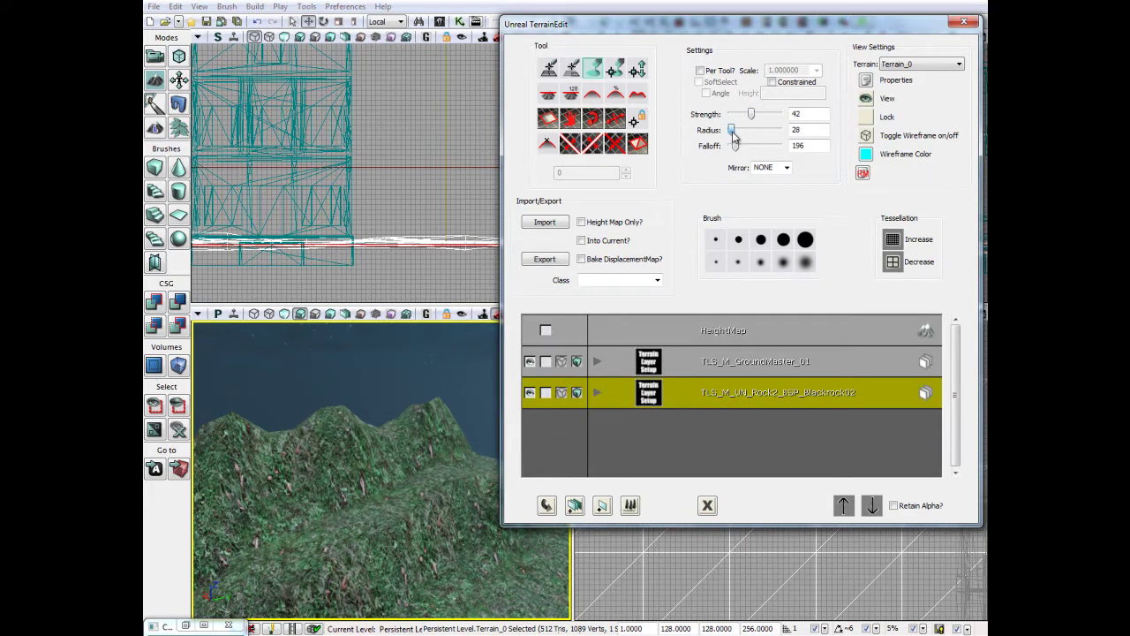
{"action": "left_click", "coordinate": [812, 131]}
{"action": "type", "text": "2"}
{"action": "left_click", "coordinate": [336, 444]}
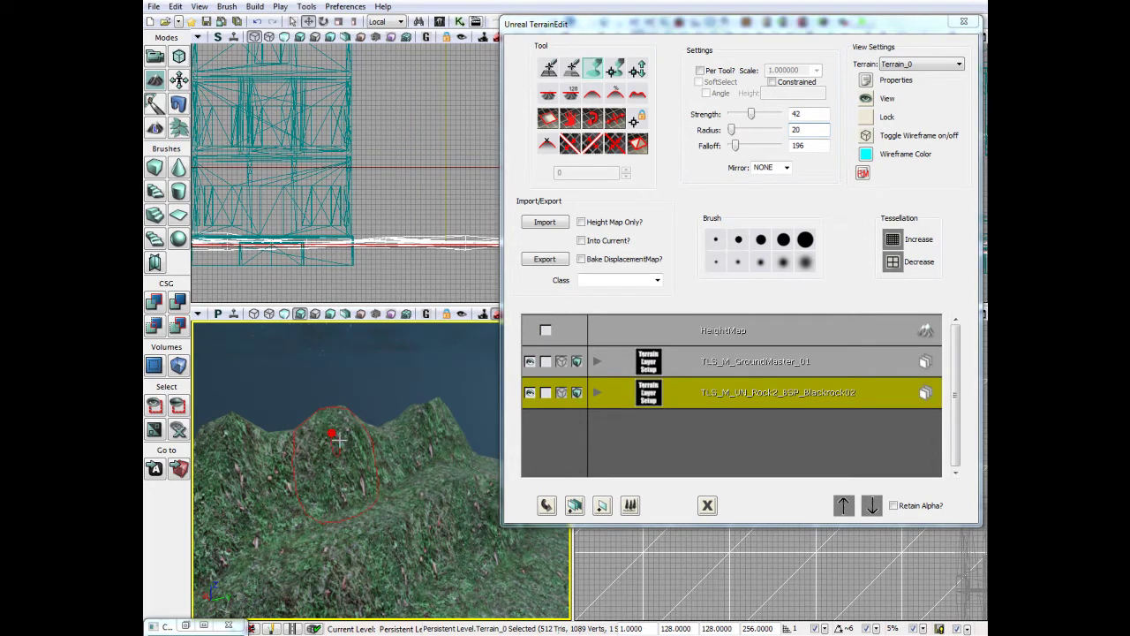
Step: Paint Blackrock02 rock across the hilltop, down the hillside and over the cliff face
{"action": "left_click_drag", "start_coordinate": [345, 439], "coordinate": [437, 415], "text": "ctrl"}
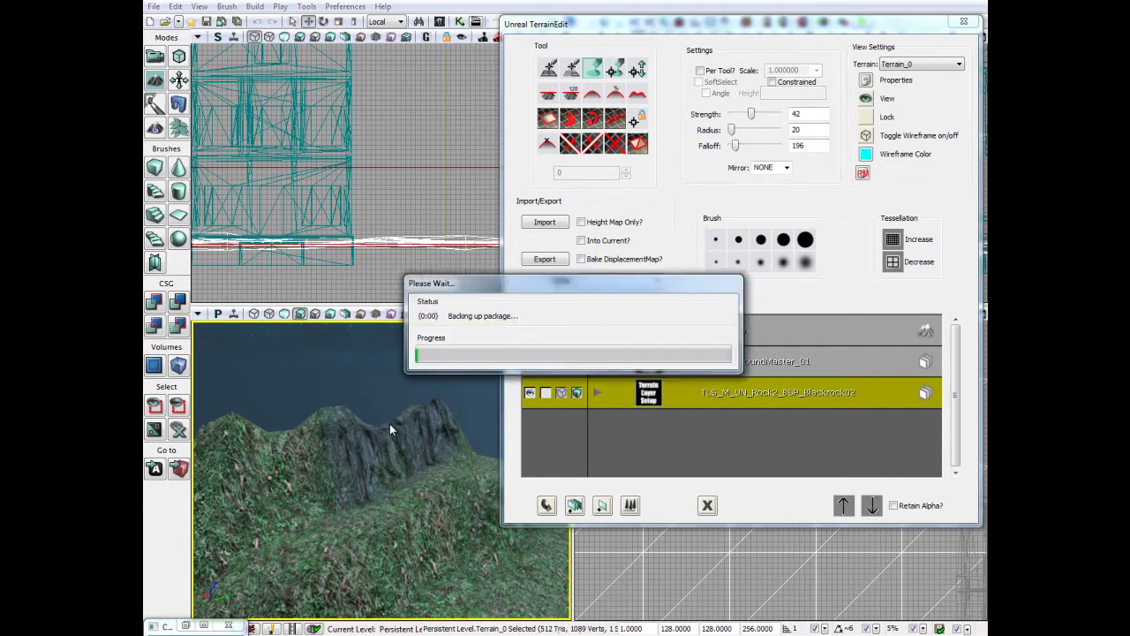
{"action": "right_click_drag", "start_coordinate": [376, 424], "coordinate": [391, 428]}
{"action": "mouse_move", "coordinate": [391, 428]}
{"action": "left_mouse_down", "text": "ctrl"}
{"action": "mouse_move", "coordinate": [348, 465]}
{"action": "mouse_move", "coordinate": [458, 454]}
{"action": "left_mouse_up", "text": "ctrl"}
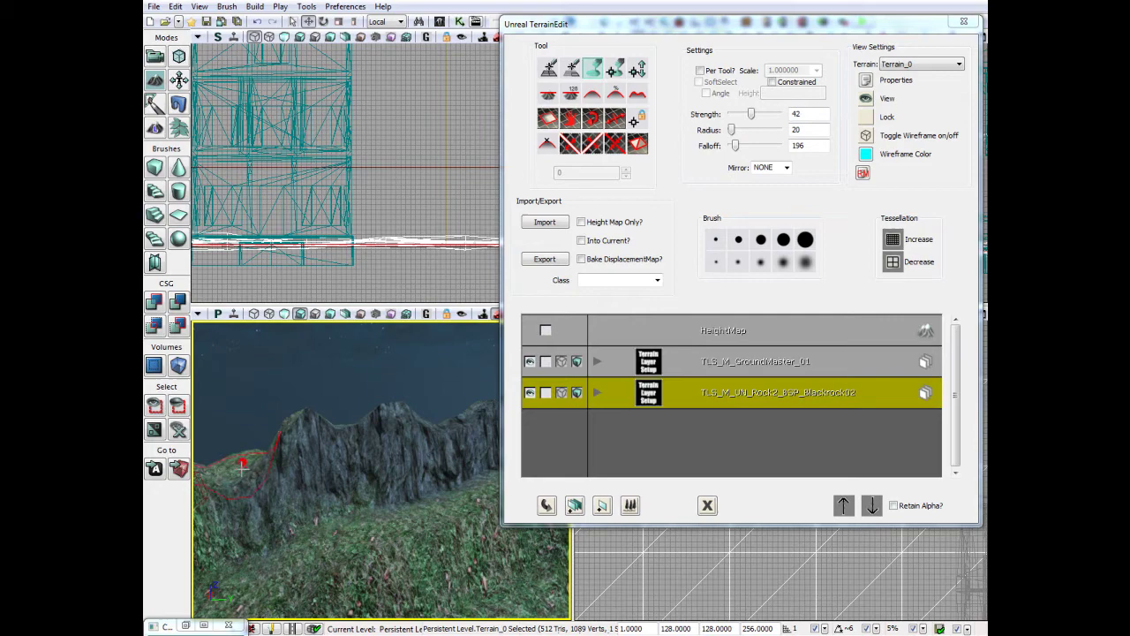
{"action": "left_click_drag", "start_coordinate": [244, 469], "coordinate": [239, 484], "text": "ctrl"}
{"action": "left_click_drag", "start_coordinate": [367, 468], "coordinate": [220, 479]}
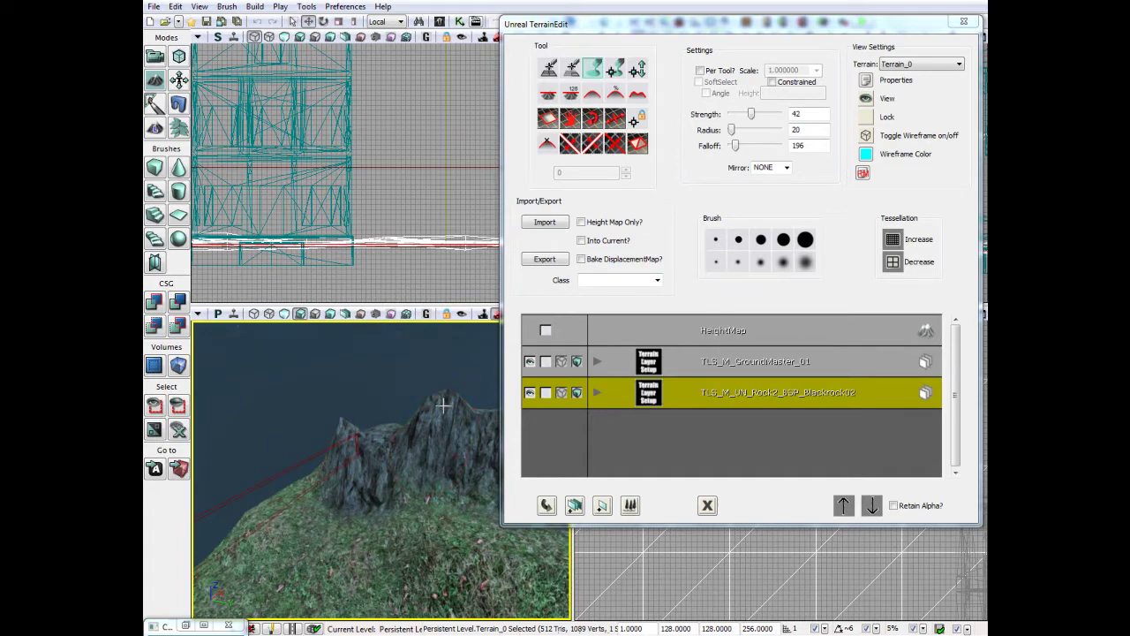
{"action": "mouse_move", "coordinate": [441, 442]}
{"action": "left_mouse_down"}
{"action": "mouse_move", "coordinate": [571, 420]}
{"action": "mouse_move", "coordinate": [400, 451]}
{"action": "mouse_move", "coordinate": [462, 434]}
{"action": "mouse_move", "coordinate": [299, 452]}
{"action": "mouse_move", "coordinate": [315, 444]}
{"action": "mouse_move", "coordinate": [245, 442]}
{"action": "mouse_move", "coordinate": [404, 434]}
{"action": "left_mouse_up"}
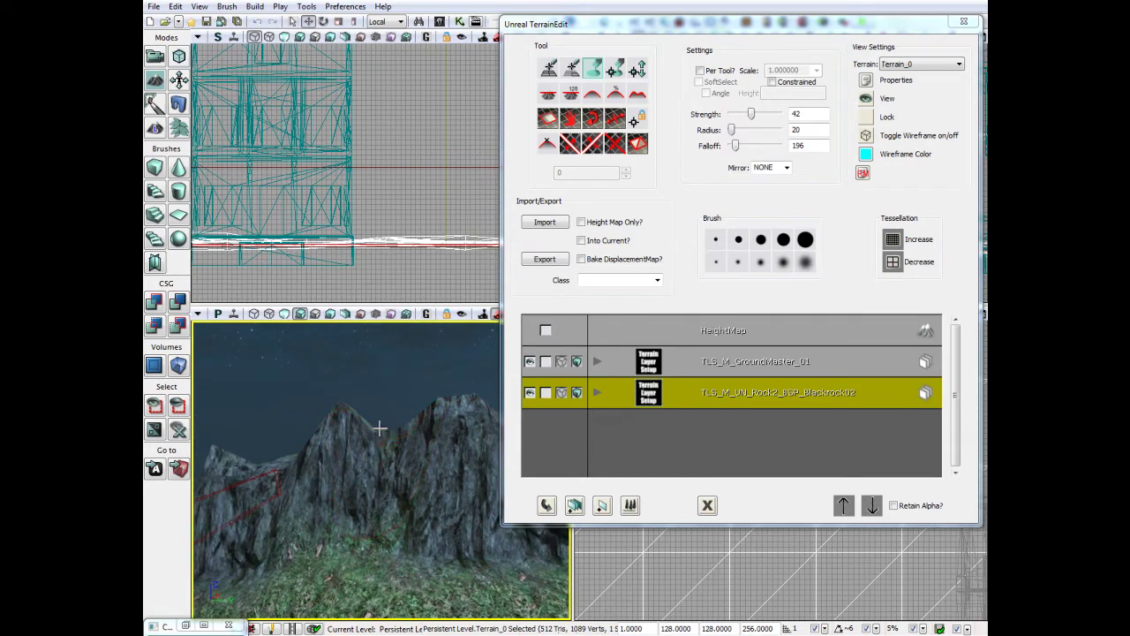
{"action": "left_click_drag", "start_coordinate": [438, 505], "coordinate": [326, 540]}
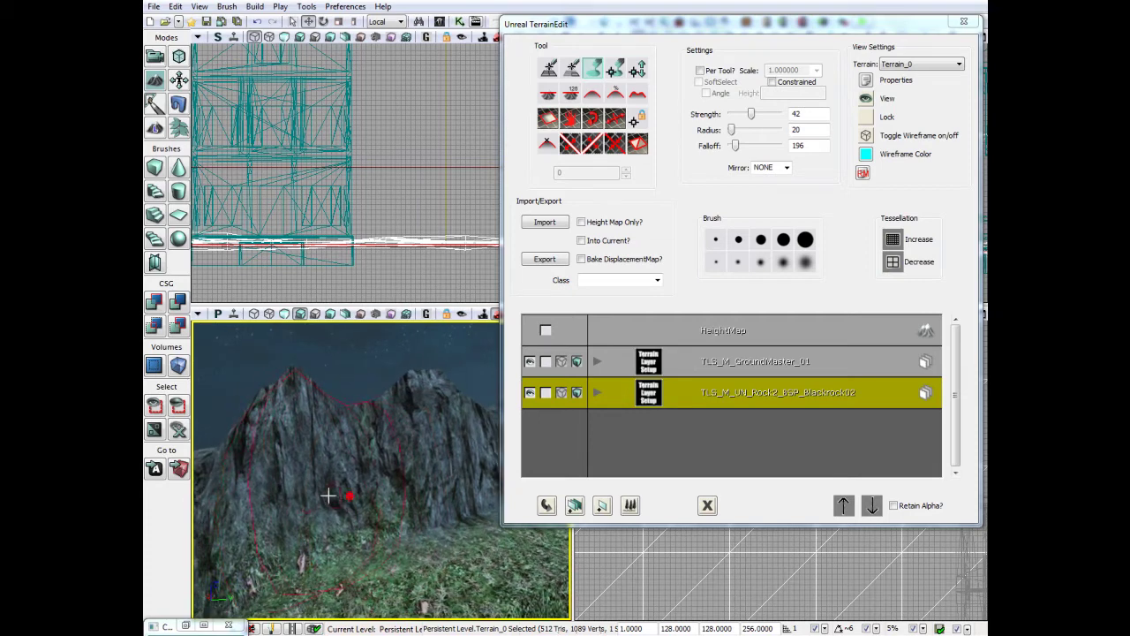
{"action": "left_click_drag", "start_coordinate": [298, 497], "coordinate": [280, 501]}
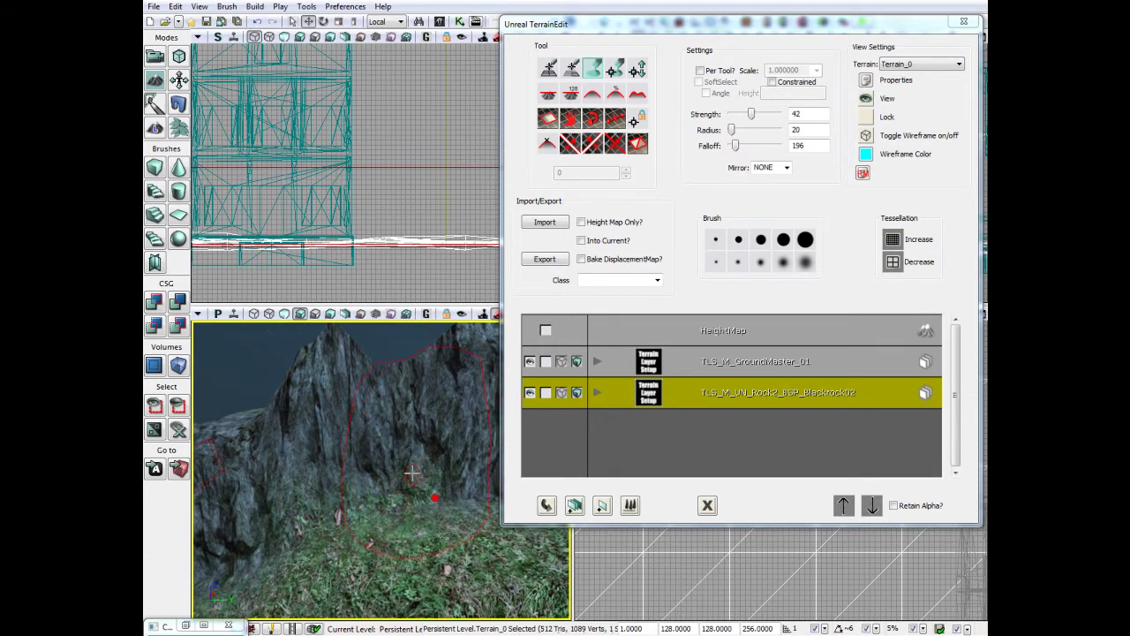
{"action": "mouse_move", "coordinate": [430, 471]}
{"action": "left_mouse_down"}
{"action": "mouse_move", "coordinate": [510, 471]}
{"action": "mouse_move", "coordinate": [392, 479]}
{"action": "left_mouse_up"}
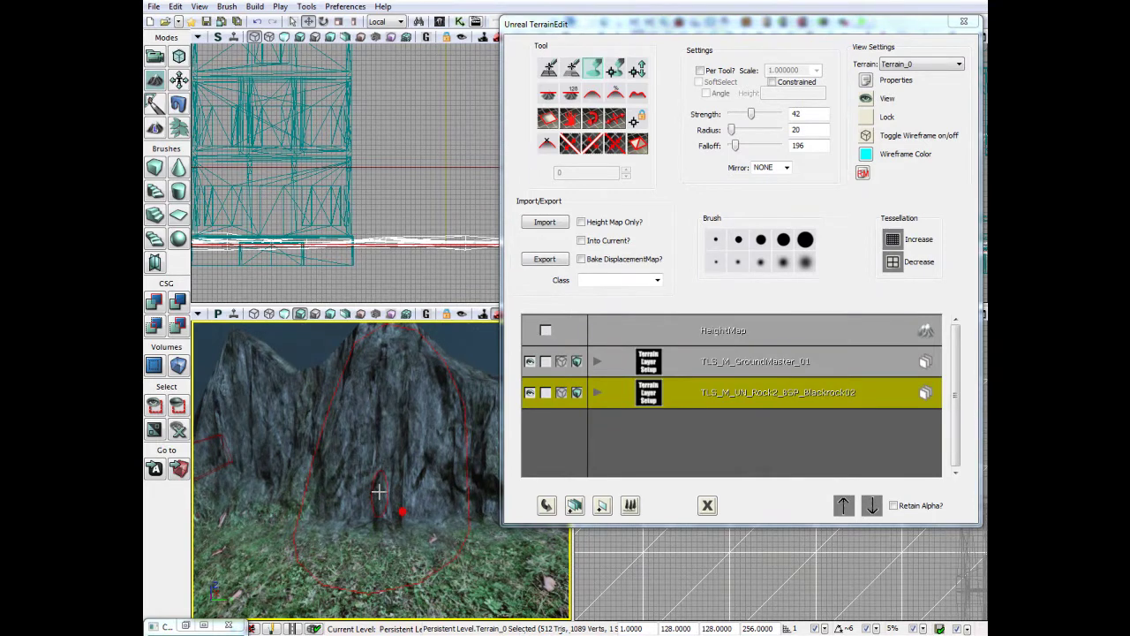
{"action": "left_click_drag", "start_coordinate": [378, 492], "coordinate": [384, 490], "text": "ctrl"}
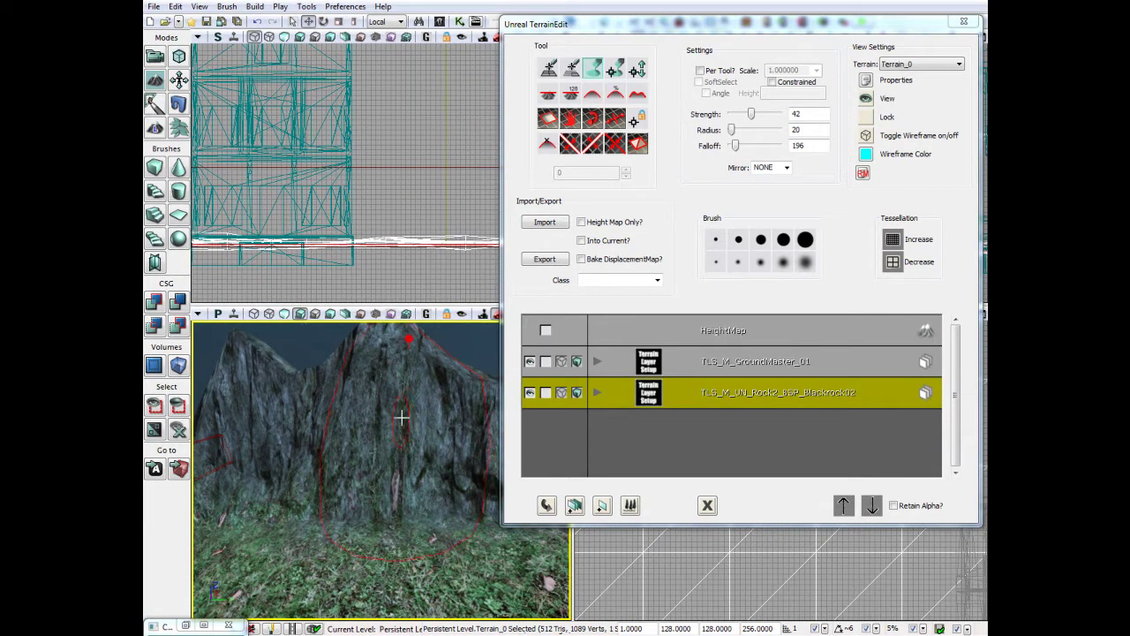
Step: Reduce the brush to radius 10 and strength 21, framing the cliff in view
{"action": "left_click", "coordinate": [391, 412]}
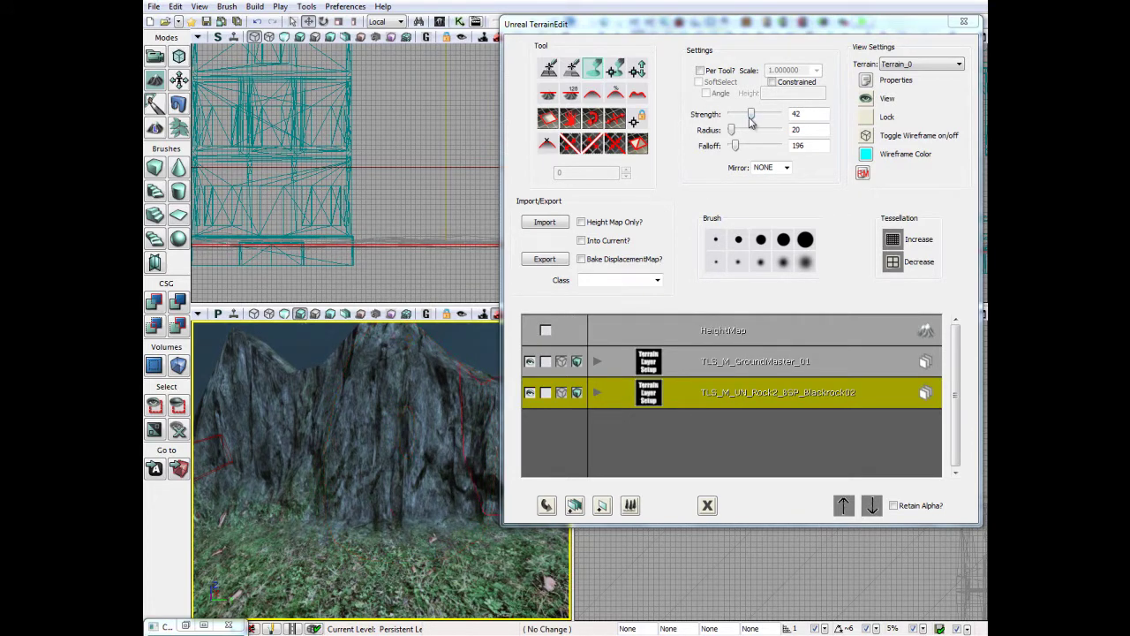
{"action": "left_click_drag", "start_coordinate": [751, 121], "coordinate": [742, 121]}
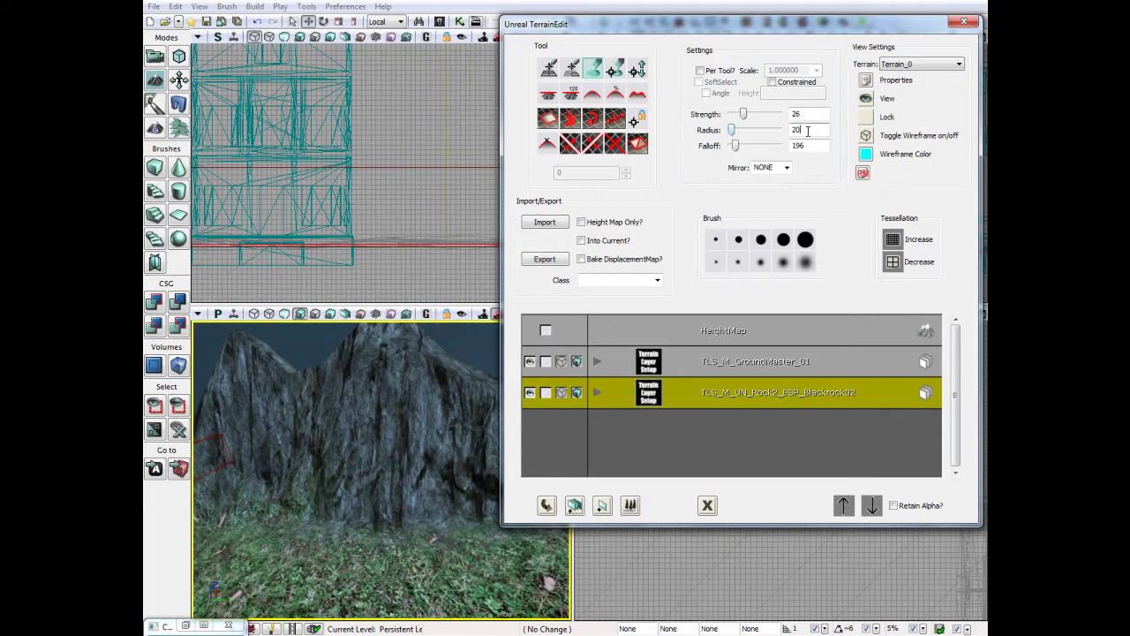
{"action": "type", "text": "1"}
{"action": "left_click_drag", "start_coordinate": [742, 118], "coordinate": [741, 119]}
{"action": "left_click", "coordinate": [403, 471]}
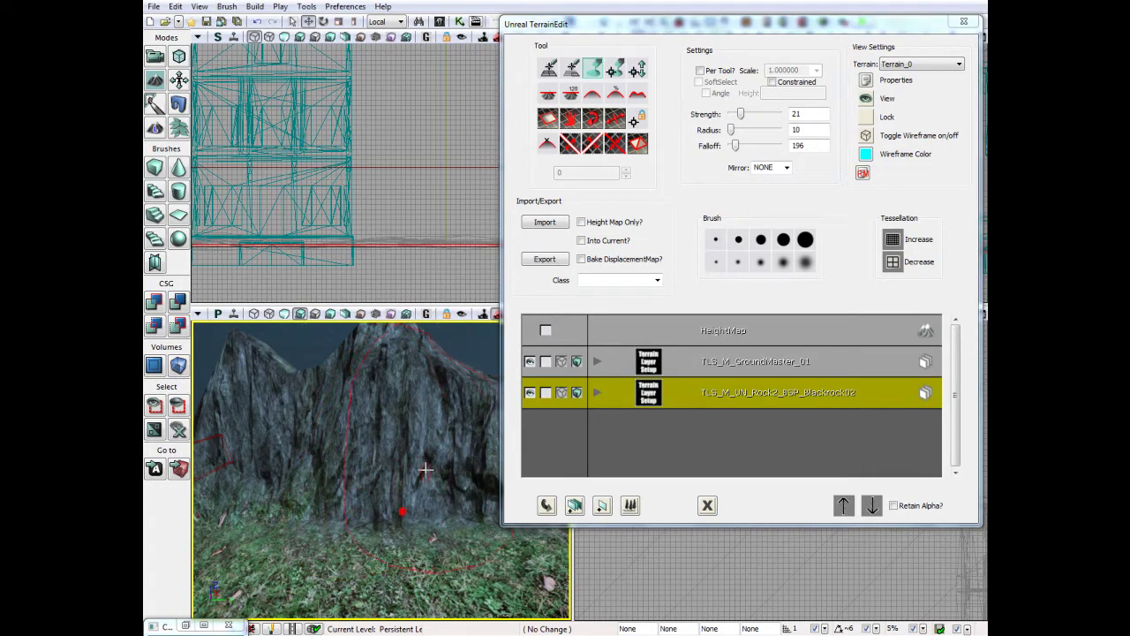
{"action": "mouse_move", "coordinate": [424, 464]}
{"action": "left_mouse_down"}
{"action": "mouse_move", "coordinate": [433, 459]}
{"action": "mouse_move", "coordinate": [416, 446]}
{"action": "left_mouse_up"}
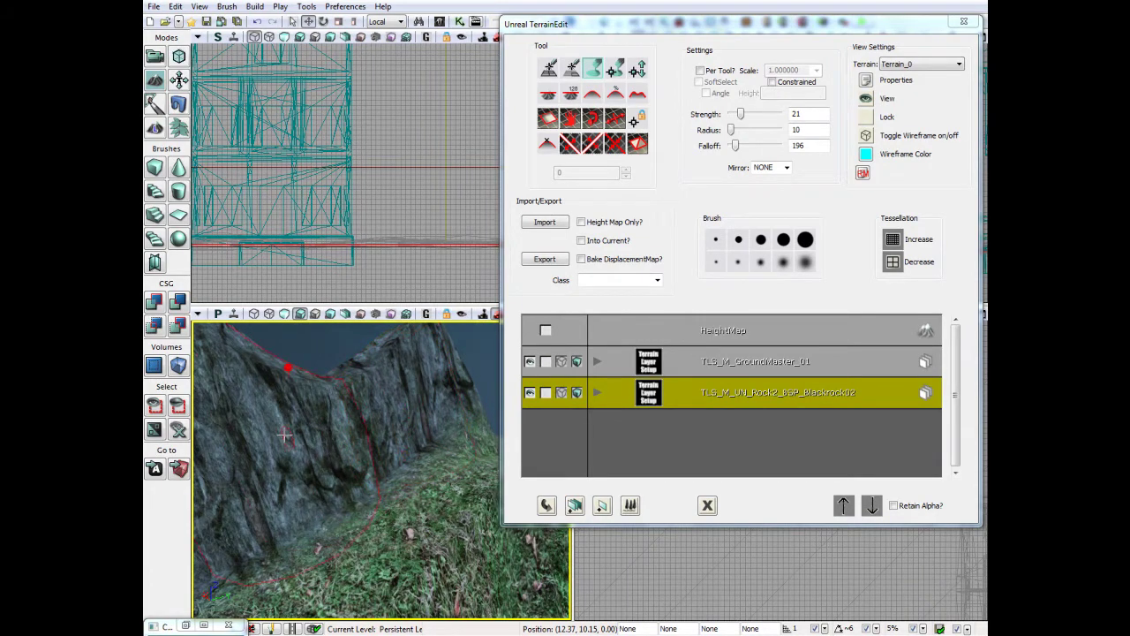
{"action": "mouse_move", "coordinate": [291, 434]}
{"action": "left_mouse_down"}
{"action": "mouse_move", "coordinate": [187, 449]}
{"action": "mouse_move", "coordinate": [313, 434]}
{"action": "left_mouse_up"}
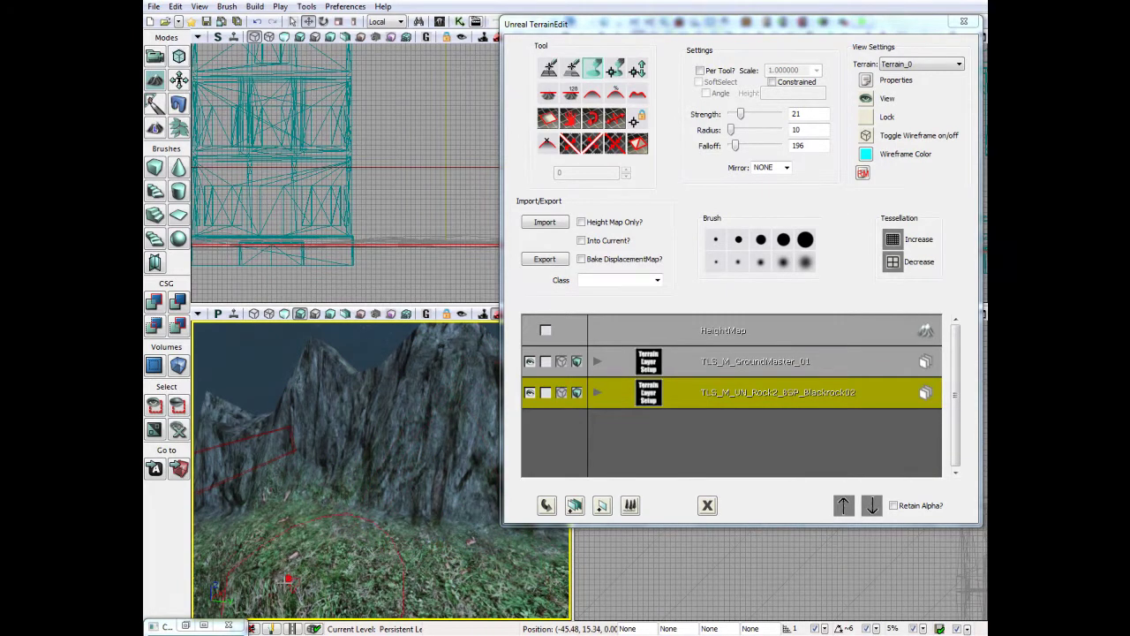
Step: Find and select the M_UN_Rock2_BSP_Blackrock02Dirt material among all materials
{"action": "left_click", "coordinate": [202, 627]}
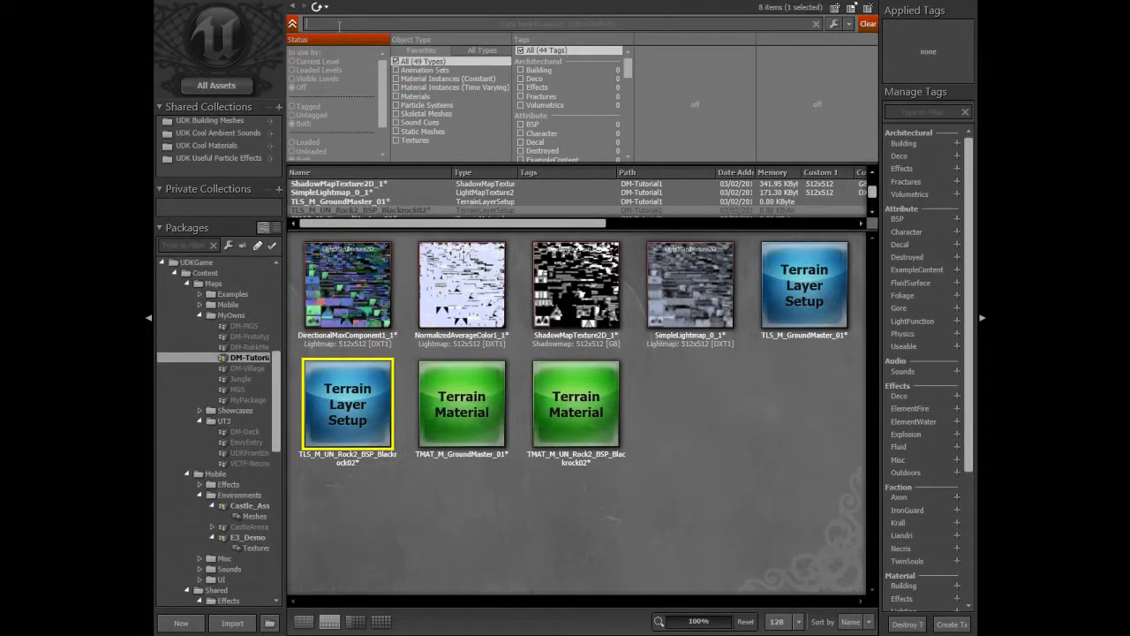
{"action": "left_click", "coordinate": [227, 87]}
{"action": "left_click", "coordinate": [395, 97]}
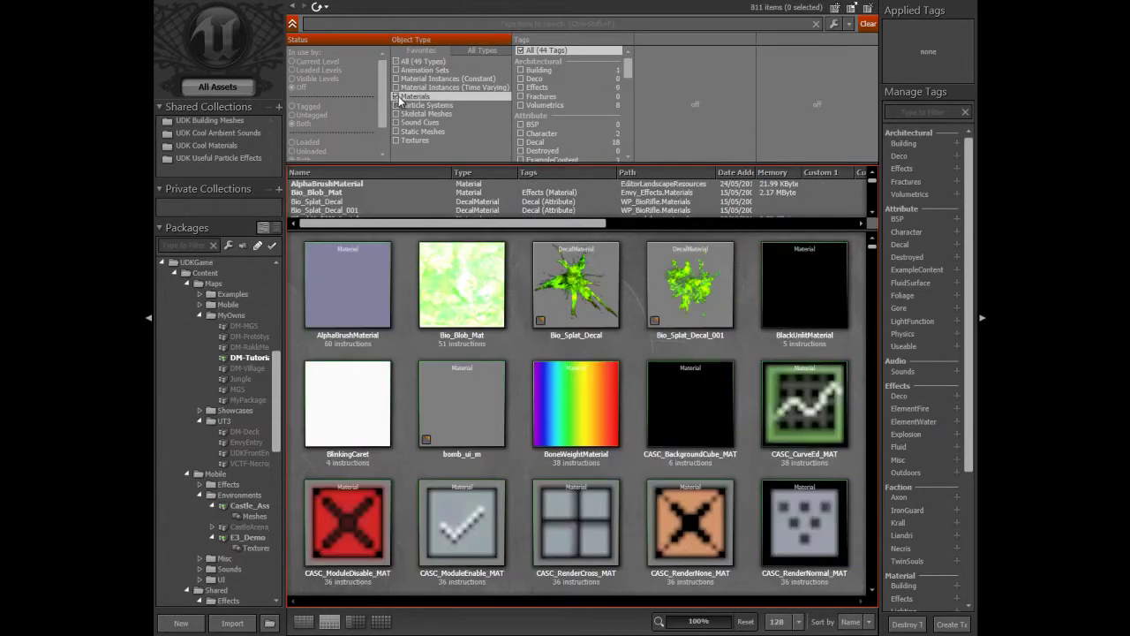
{"action": "type", "text": "c"}
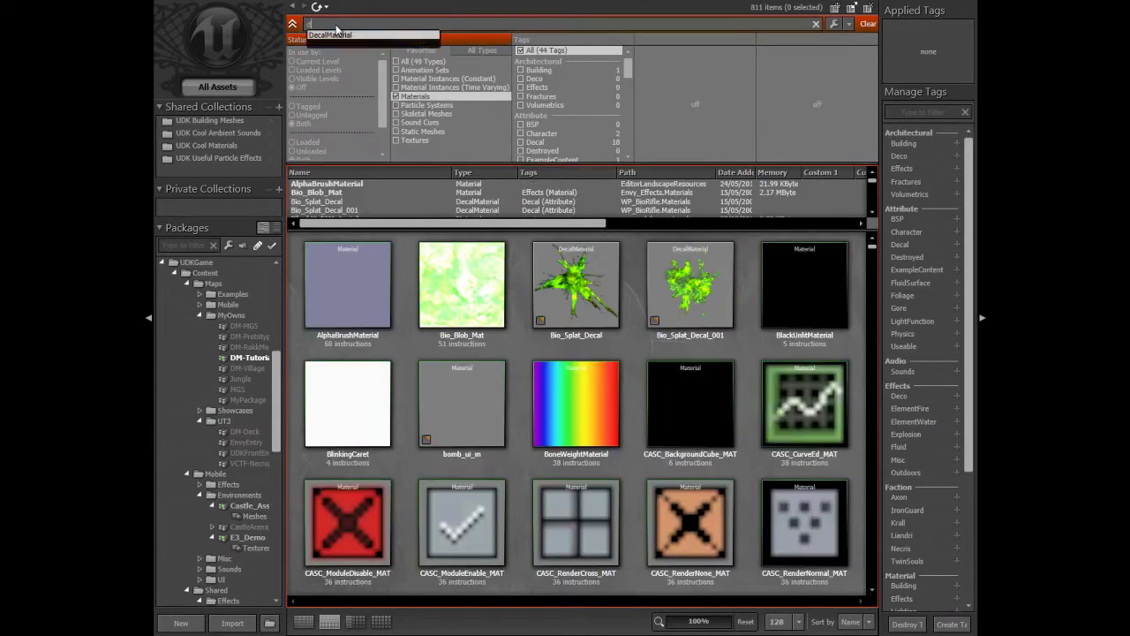
{"action": "type", "text": "t"}
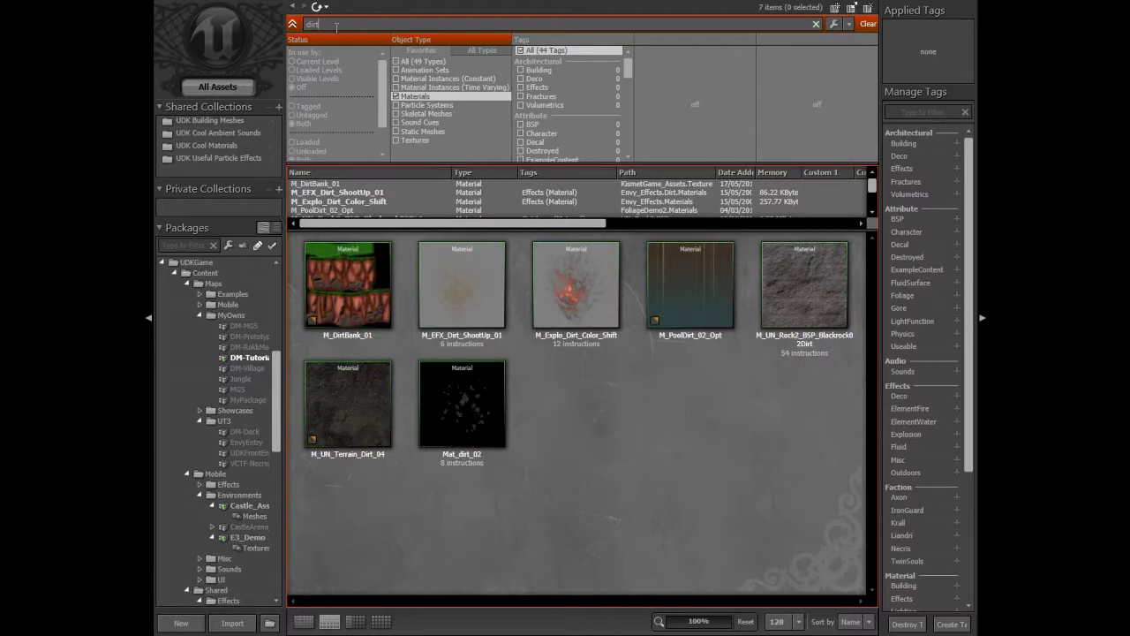
{"action": "left_click", "coordinate": [809, 285]}
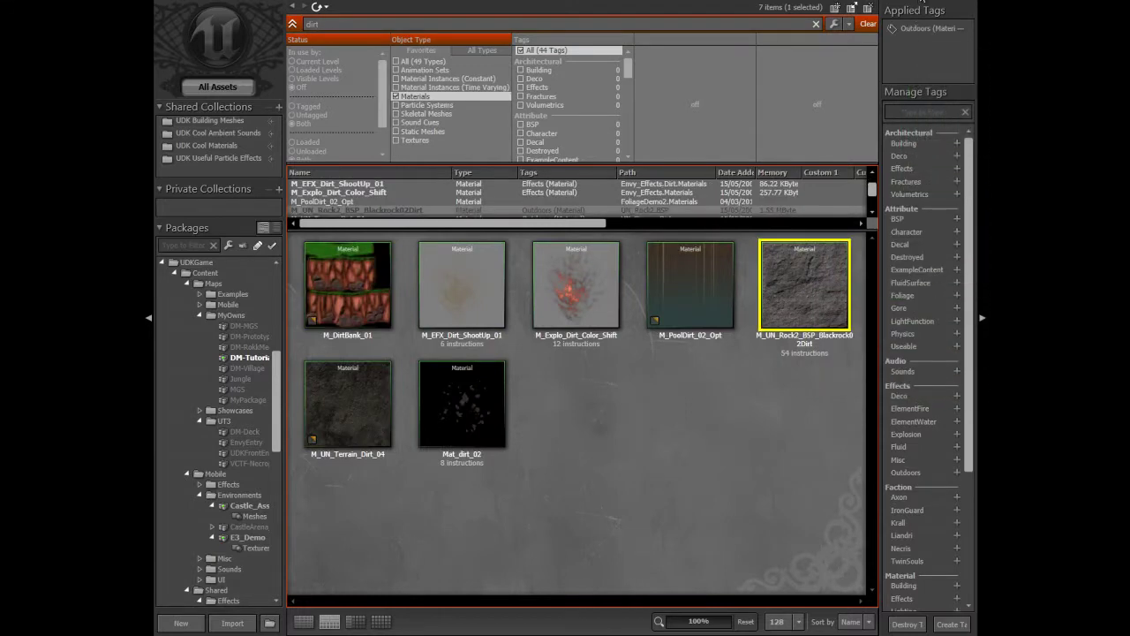
Step: Create a terrain layer from the dirt material and make it the paint layer
{"action": "right_click", "coordinate": [695, 437]}
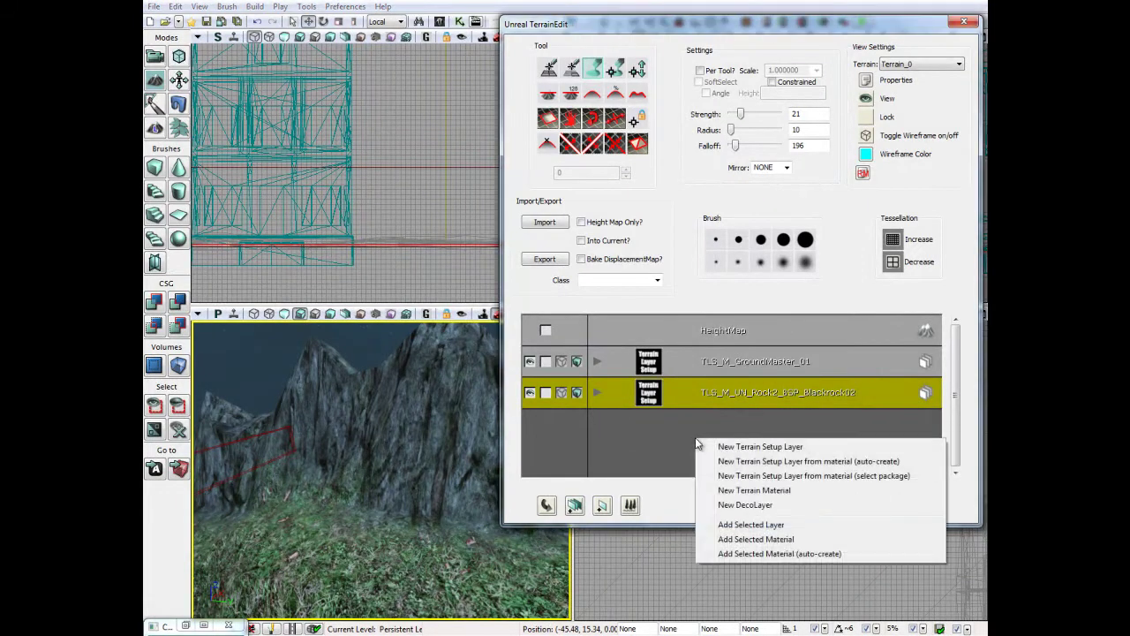
{"action": "left_click", "coordinate": [768, 462]}
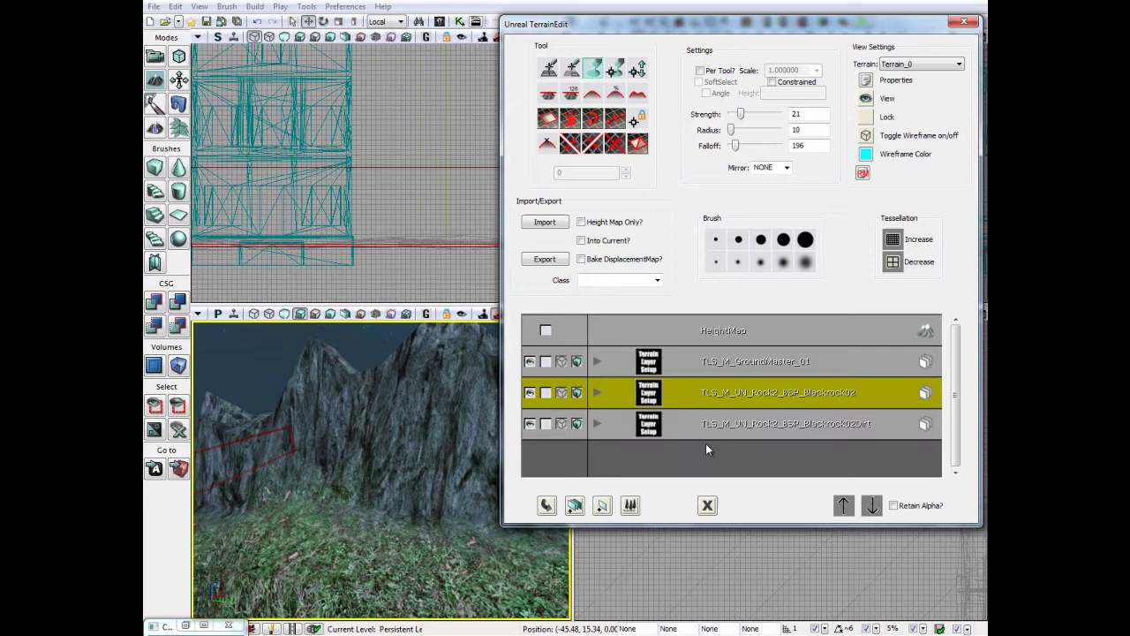
{"action": "left_click", "coordinate": [721, 428]}
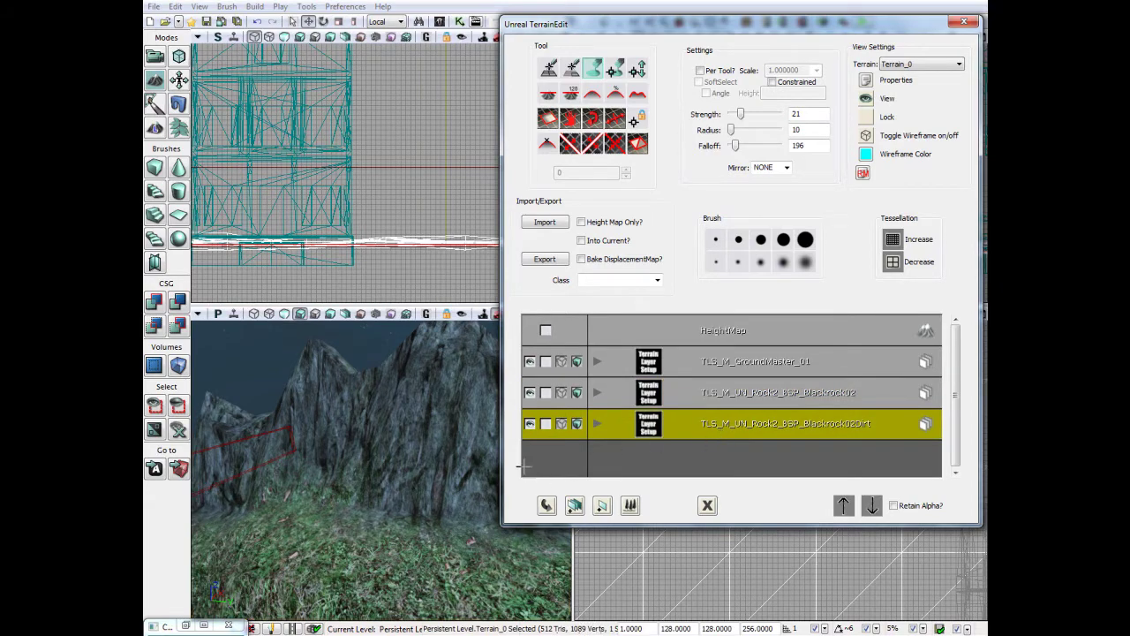
Step: Shrink the terrain brush to strength 6 and radius 6
{"action": "left_click_drag", "start_coordinate": [353, 516], "coordinate": [355, 512]}
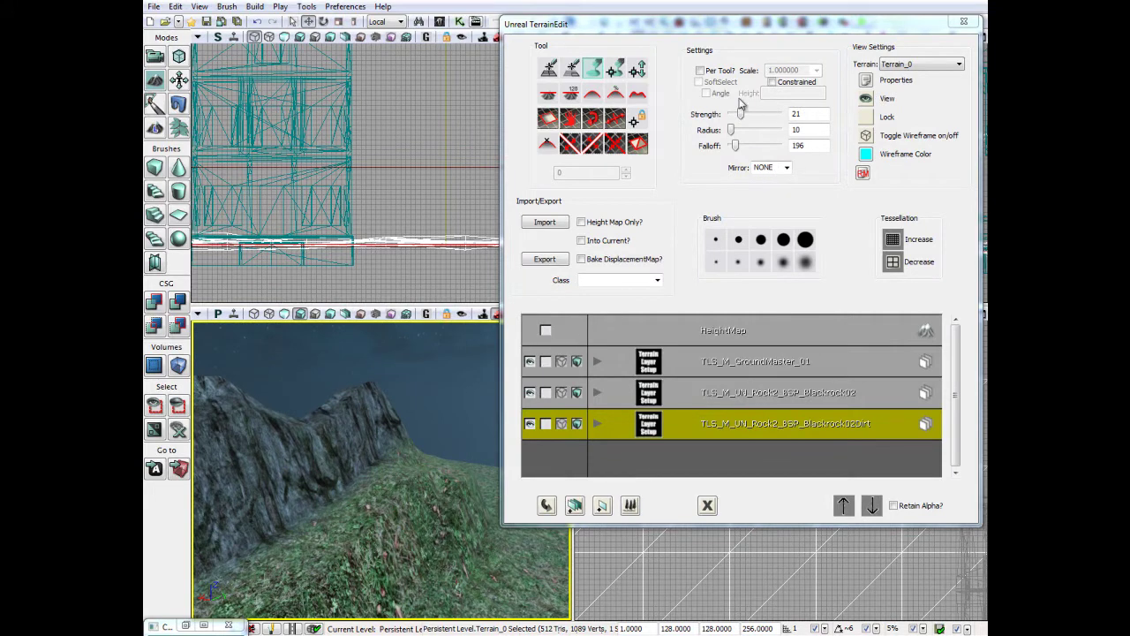
{"action": "left_click_drag", "start_coordinate": [741, 114], "coordinate": [737, 114]}
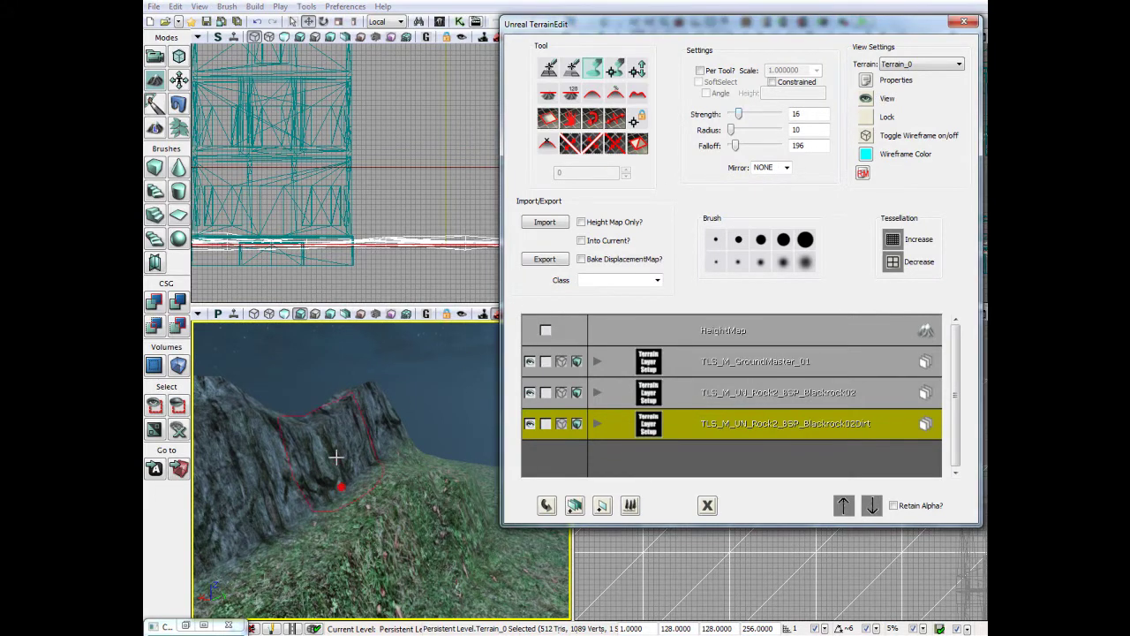
{"action": "left_click", "coordinate": [816, 114]}
{"action": "type", "text": "6"}
{"action": "left_click_drag", "start_coordinate": [816, 131], "coordinate": [781, 137]}
{"action": "type", "text": "6"}
{"action": "key", "text": "Tab"}
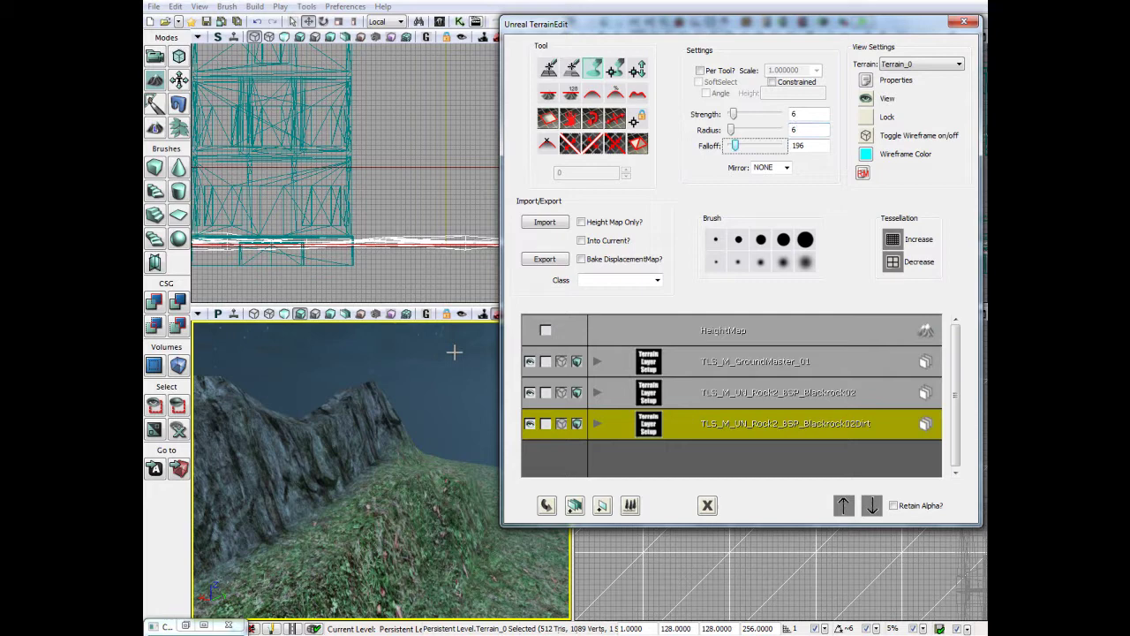
Step: Raise strength to 11 and paint dirt along the ledge at the cliff's foot
{"action": "left_click_drag", "start_coordinate": [338, 520], "coordinate": [329, 518]}
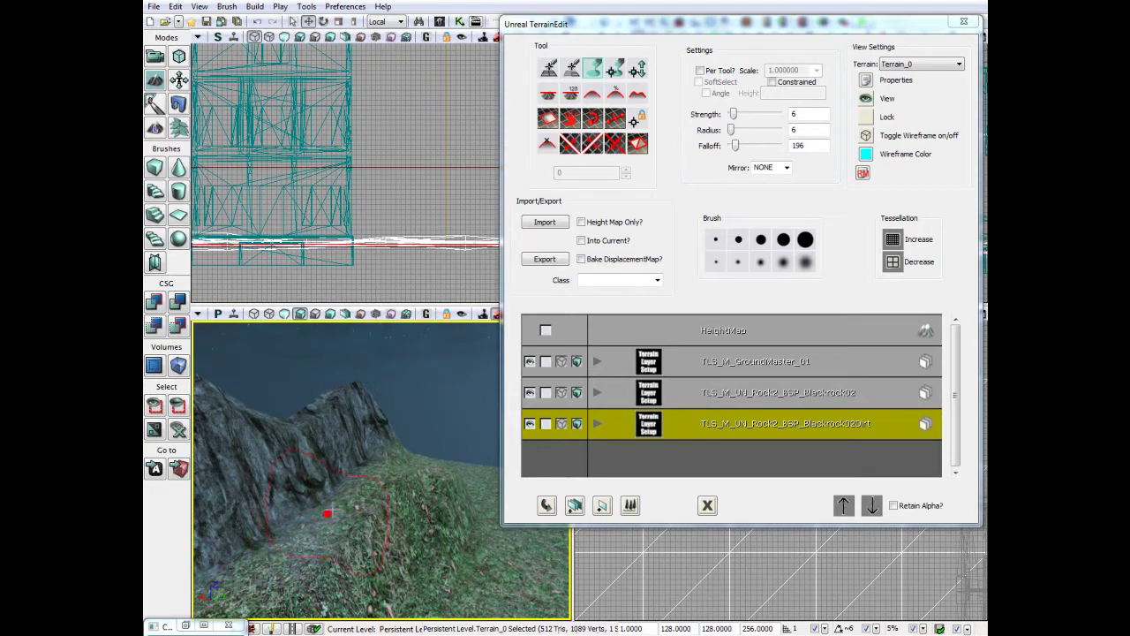
{"action": "left_click_drag", "start_coordinate": [319, 537], "coordinate": [359, 454]}
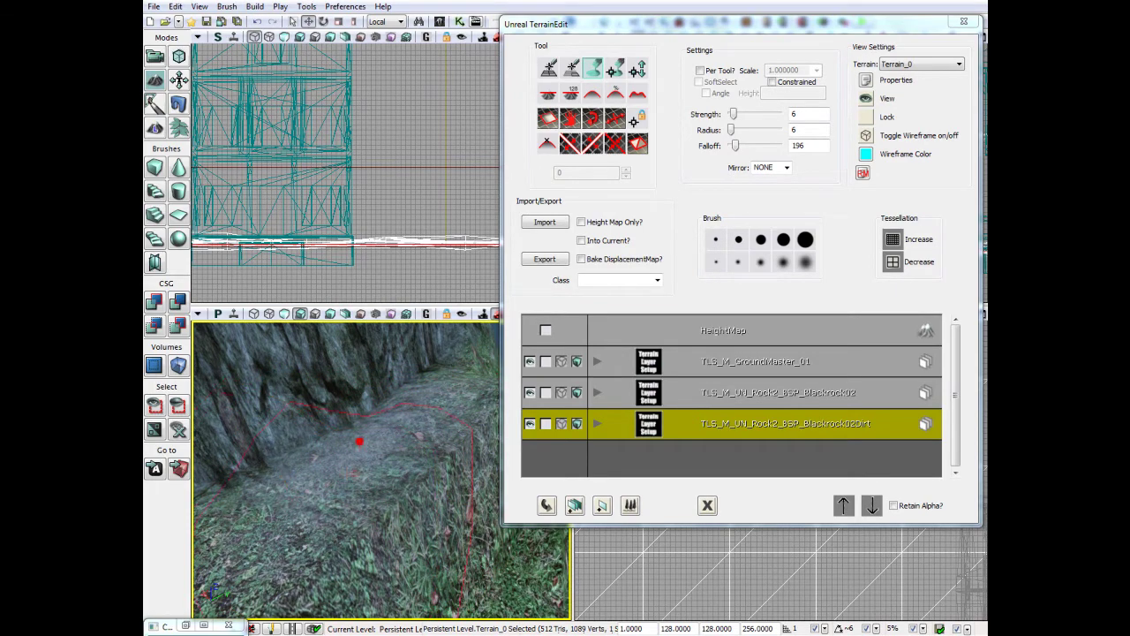
{"action": "left_click_drag", "start_coordinate": [288, 506], "coordinate": [256, 503]}
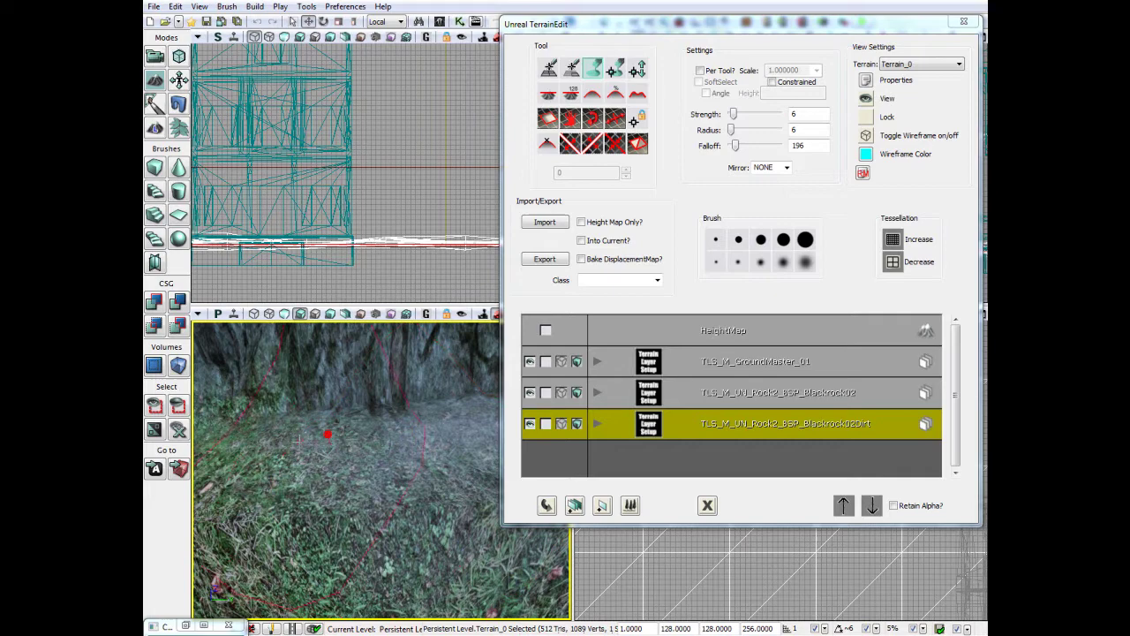
{"action": "left_click_drag", "start_coordinate": [298, 439], "coordinate": [292, 424]}
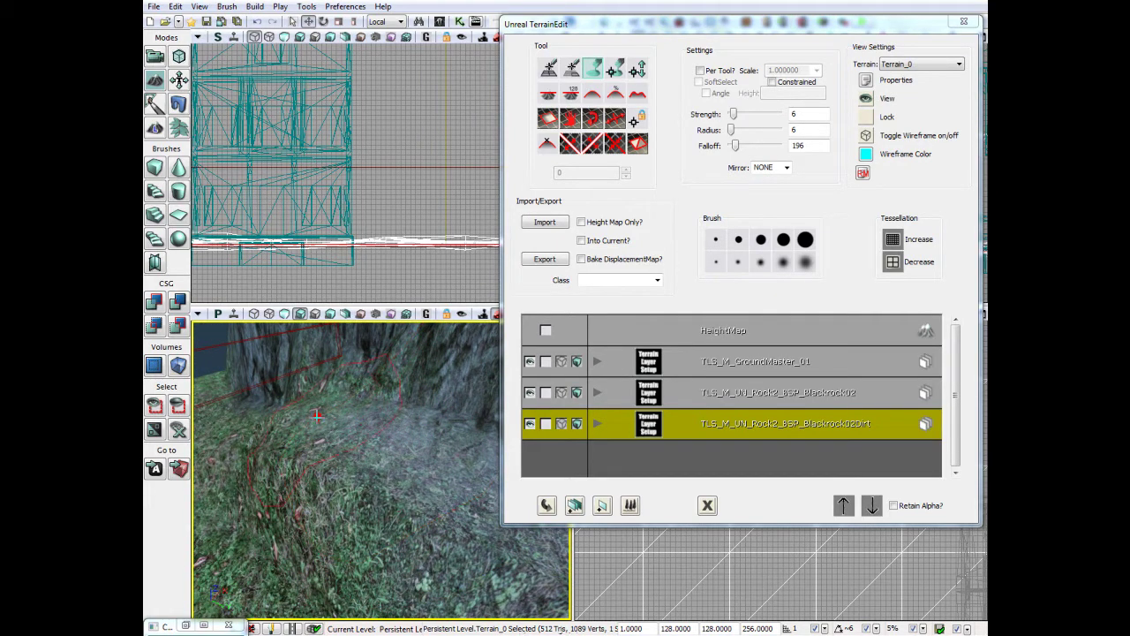
{"action": "left_click_drag", "start_coordinate": [316, 415], "coordinate": [318, 393]}
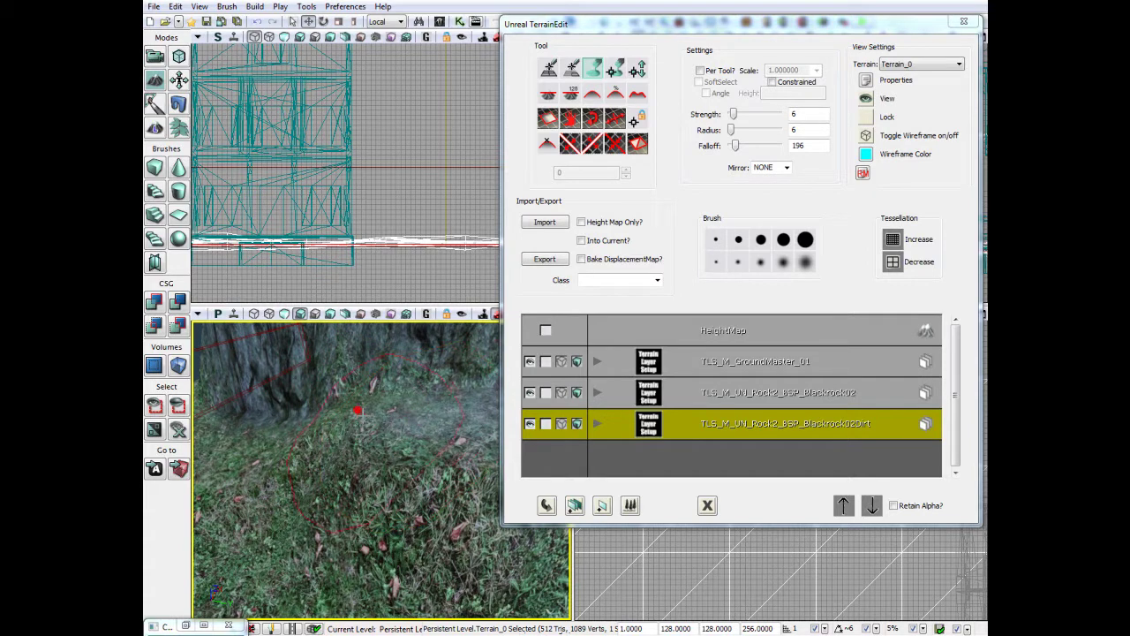
{"action": "left_click_drag", "start_coordinate": [733, 114], "coordinate": [737, 114]}
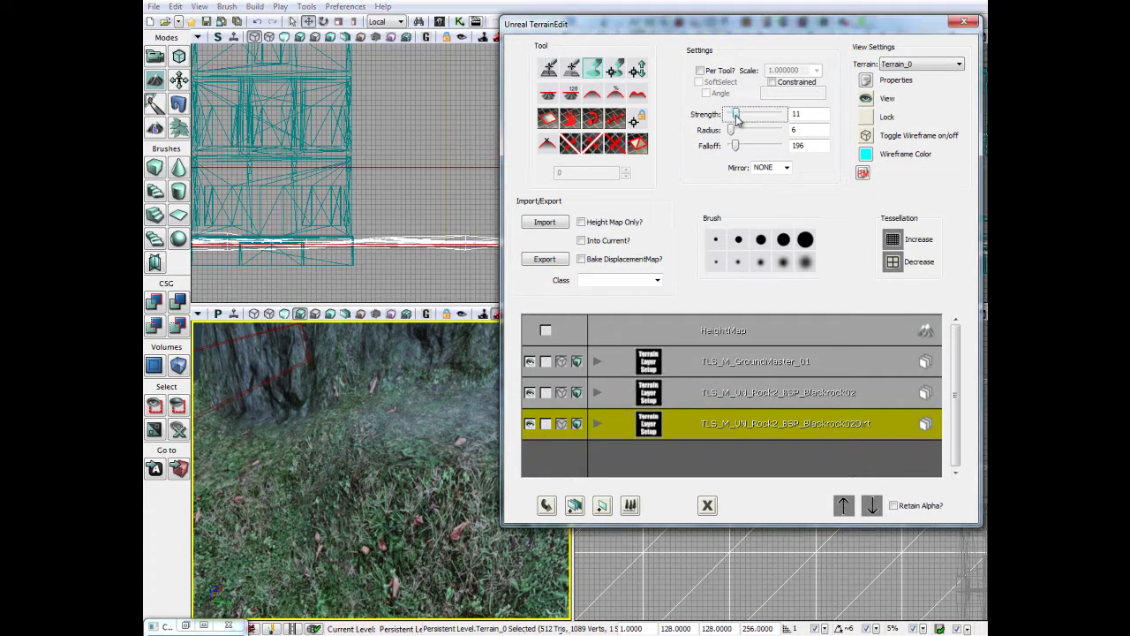
{"action": "left_click", "coordinate": [353, 402]}
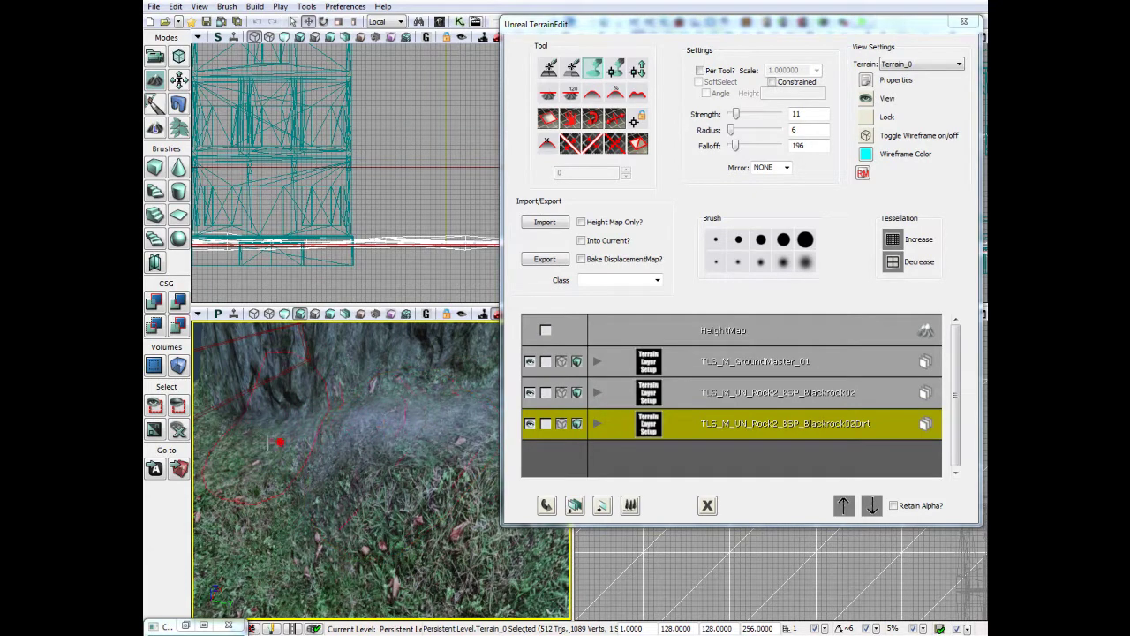
{"action": "right_click_drag", "start_coordinate": [247, 473], "coordinate": [329, 447]}
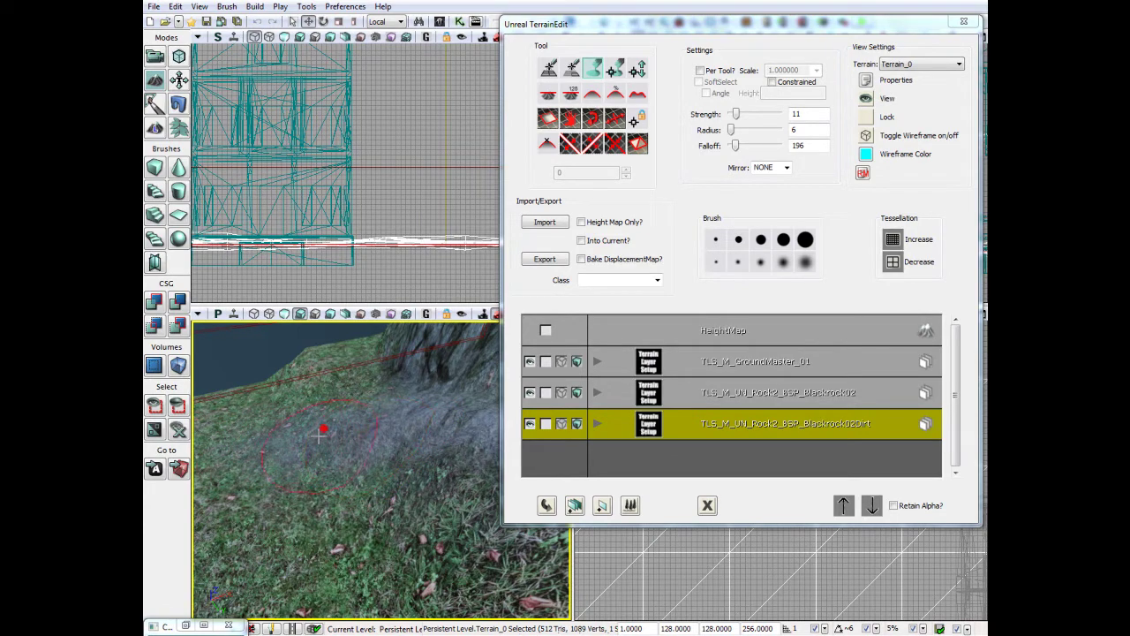
{"action": "right_click_drag", "start_coordinate": [446, 430], "coordinate": [451, 426]}
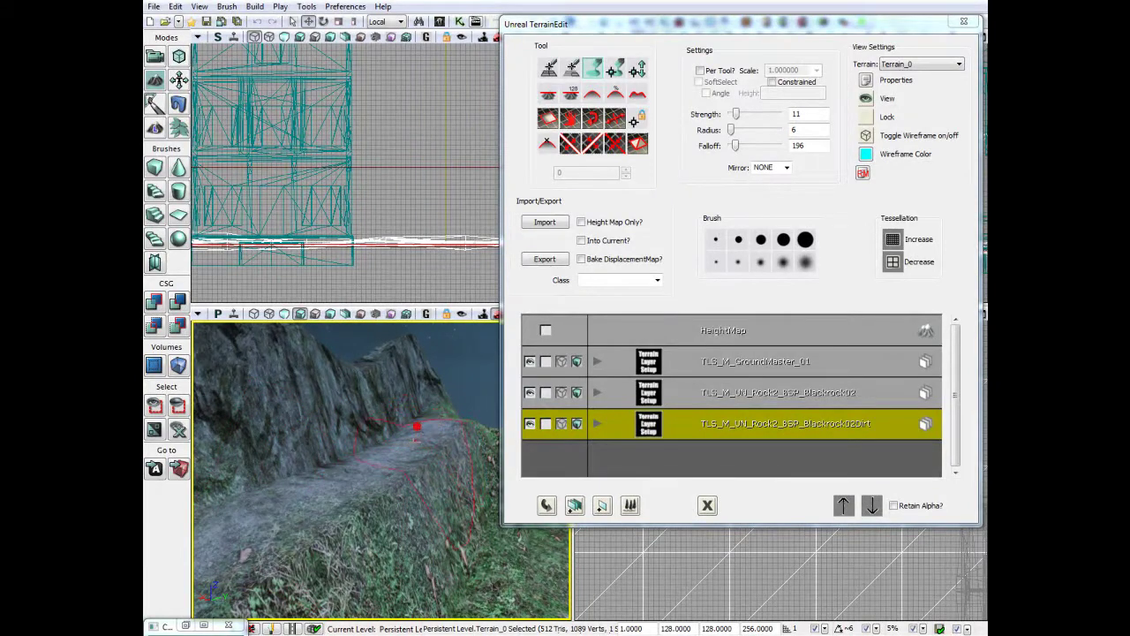
{"action": "right_click_drag", "start_coordinate": [262, 502], "coordinate": [244, 526]}
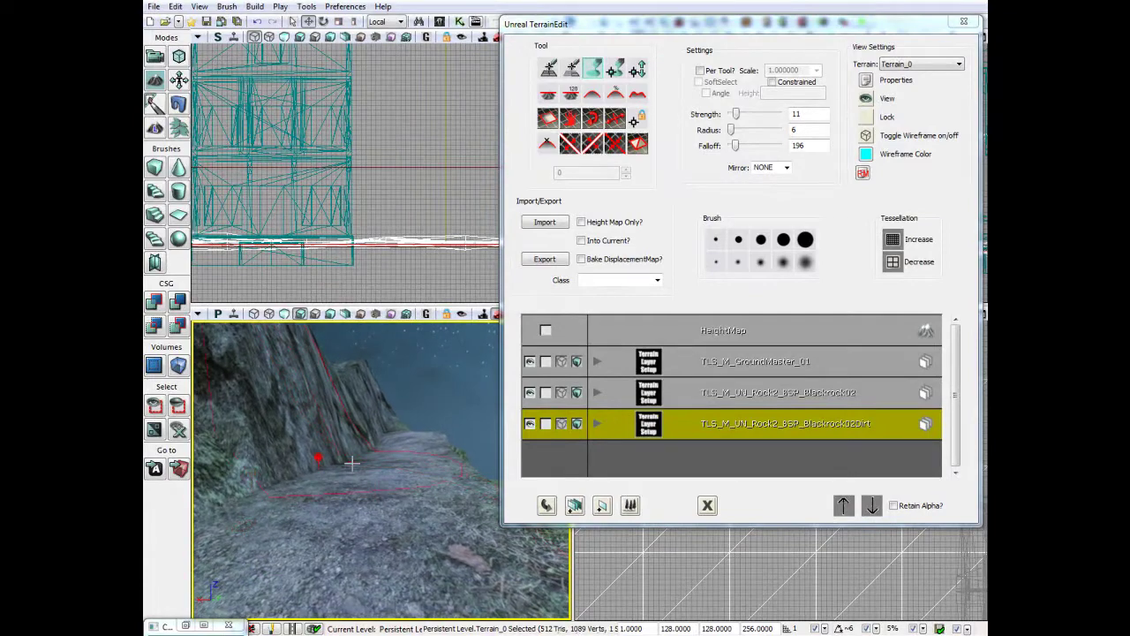
{"action": "mouse_move", "coordinate": [244, 526]}
{"action": "right_mouse_down"}
{"action": "mouse_move", "coordinate": [396, 442]}
{"action": "mouse_move", "coordinate": [391, 458]}
{"action": "mouse_move", "coordinate": [399, 431]}
{"action": "mouse_move", "coordinate": [380, 459]}
{"action": "mouse_move", "coordinate": [443, 410]}
{"action": "right_mouse_up"}
{"action": "right_click_drag", "start_coordinate": [353, 463], "coordinate": [336, 462]}
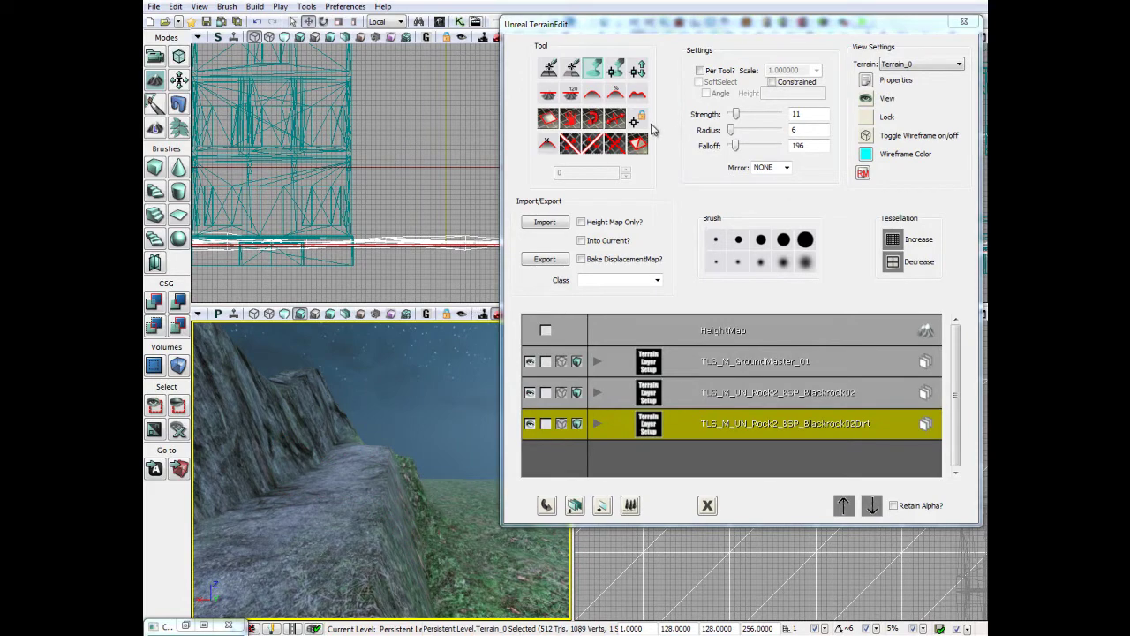
Step: Switch to the Noise tool on the terrain heightmap with strength 3
{"action": "left_click", "coordinate": [639, 97]}
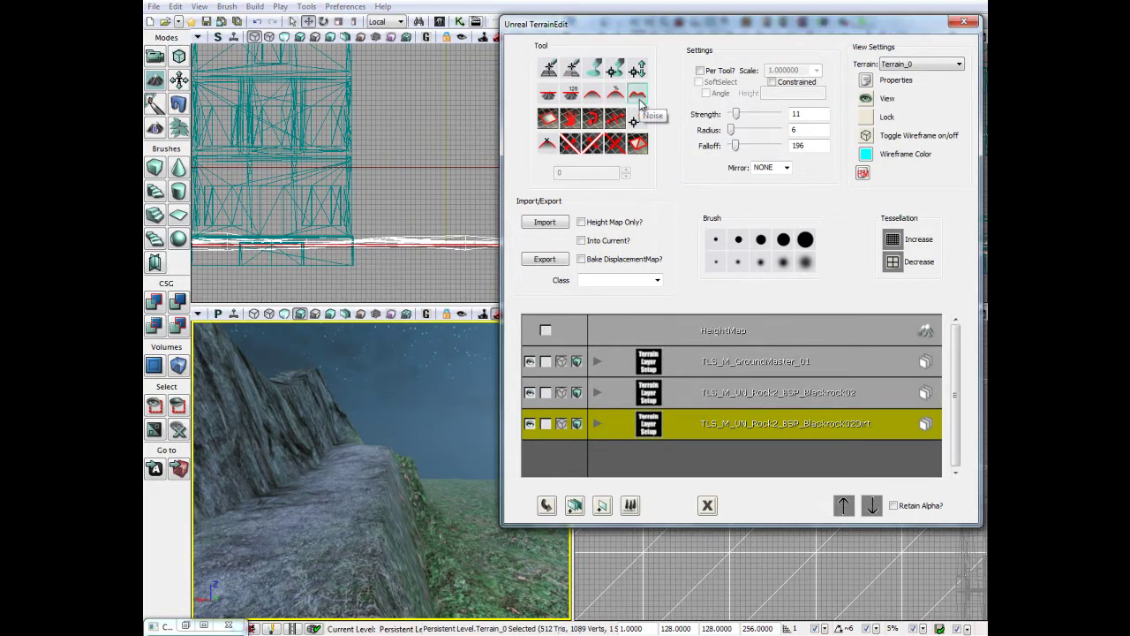
{"action": "left_click", "coordinate": [720, 331]}
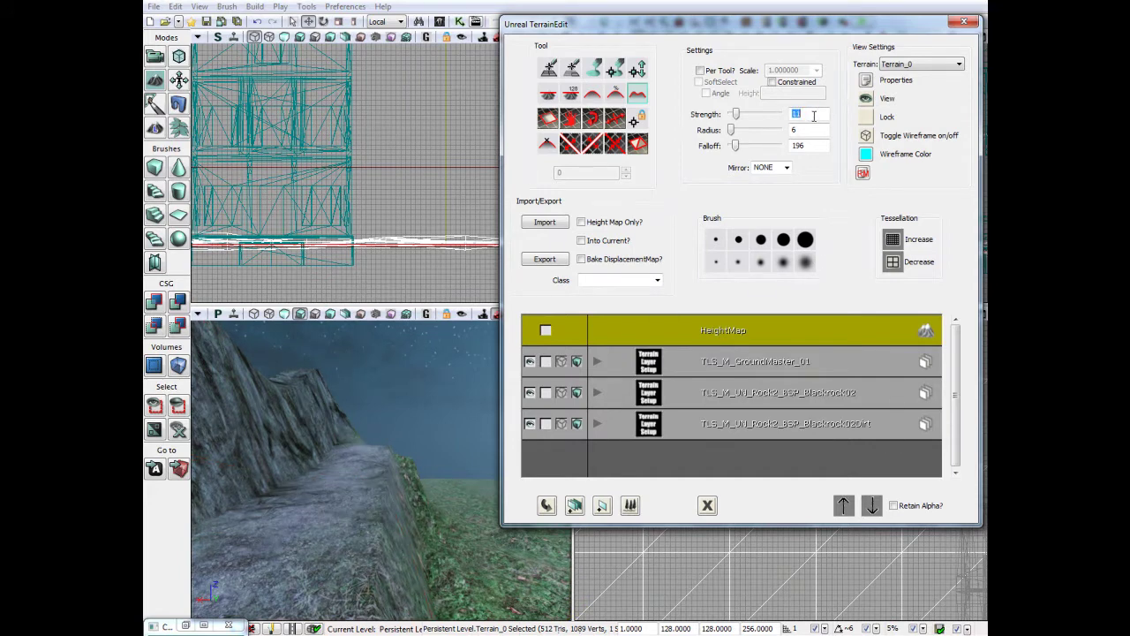
{"action": "type", "text": "3"}
Step: Follow the rocky cliff path, then swing the view to the house's fence corner
{"action": "left_click_drag", "start_coordinate": [301, 497], "coordinate": [301, 482]}
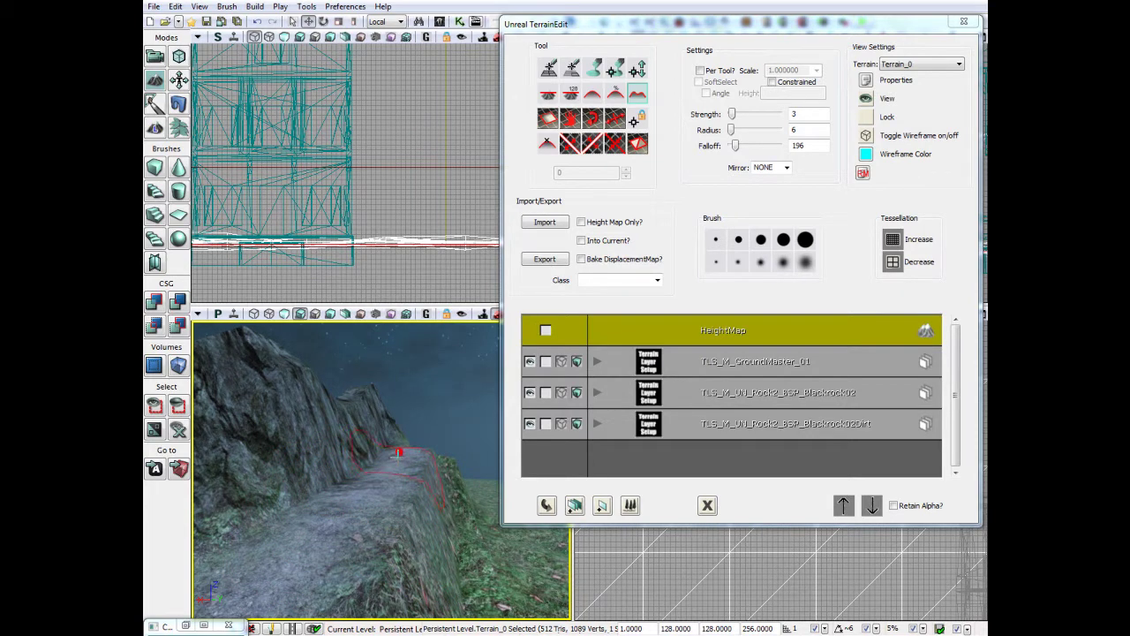
{"action": "mouse_move", "coordinate": [399, 452]}
{"action": "left_mouse_down"}
{"action": "mouse_move", "coordinate": [356, 469]}
{"action": "mouse_move", "coordinate": [356, 483]}
{"action": "left_mouse_up"}
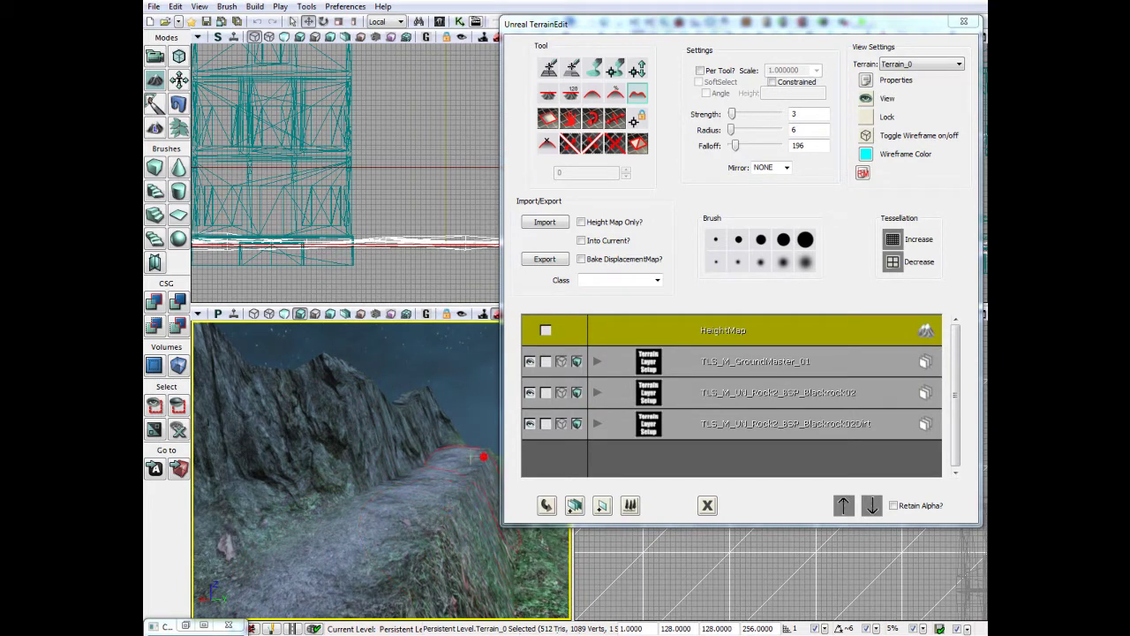
{"action": "mouse_move", "coordinate": [415, 479]}
{"action": "left_mouse_down"}
{"action": "mouse_move", "coordinate": [432, 454]}
{"action": "mouse_move", "coordinate": [391, 492]}
{"action": "mouse_move", "coordinate": [401, 536]}
{"action": "mouse_move", "coordinate": [444, 419]}
{"action": "mouse_move", "coordinate": [439, 521]}
{"action": "left_mouse_up"}
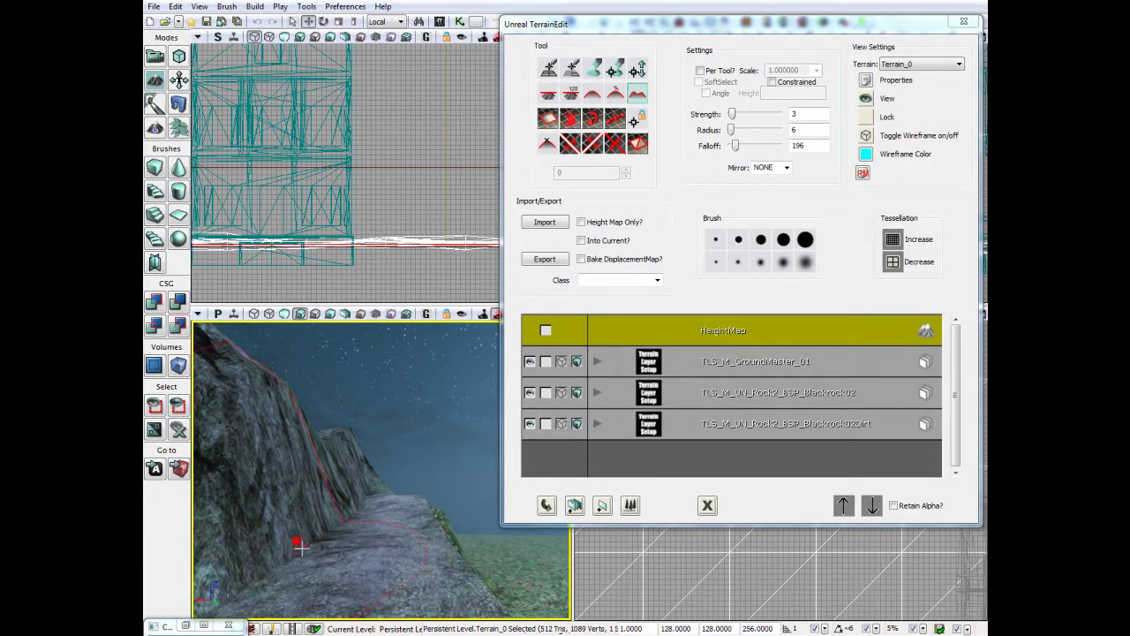
{"action": "left_click_drag", "start_coordinate": [300, 548], "coordinate": [276, 550]}
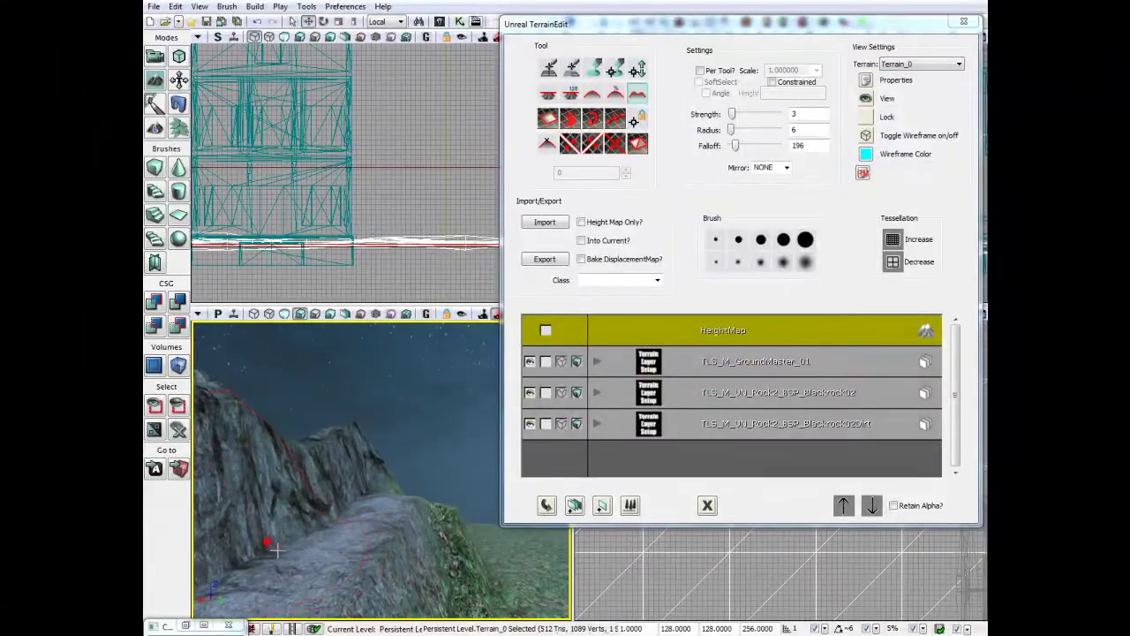
{"action": "mouse_move", "coordinate": [335, 521]}
{"action": "left_mouse_down"}
{"action": "mouse_move", "coordinate": [335, 507]}
{"action": "mouse_move", "coordinate": [335, 535]}
{"action": "left_mouse_up"}
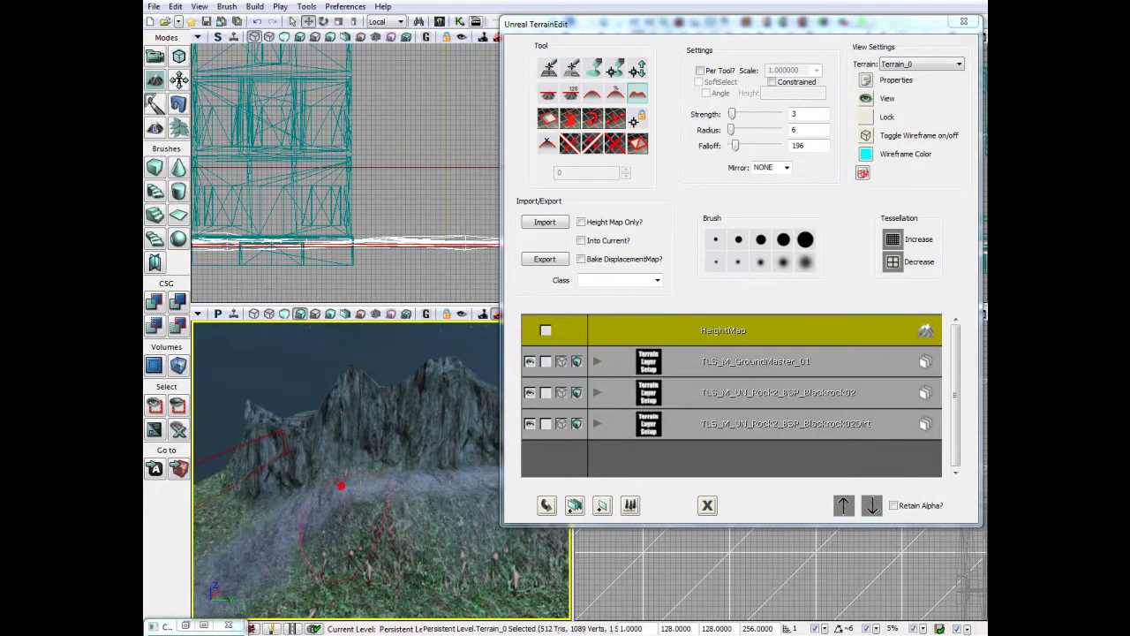
{"action": "left_click_drag", "start_coordinate": [340, 485], "coordinate": [340, 503]}
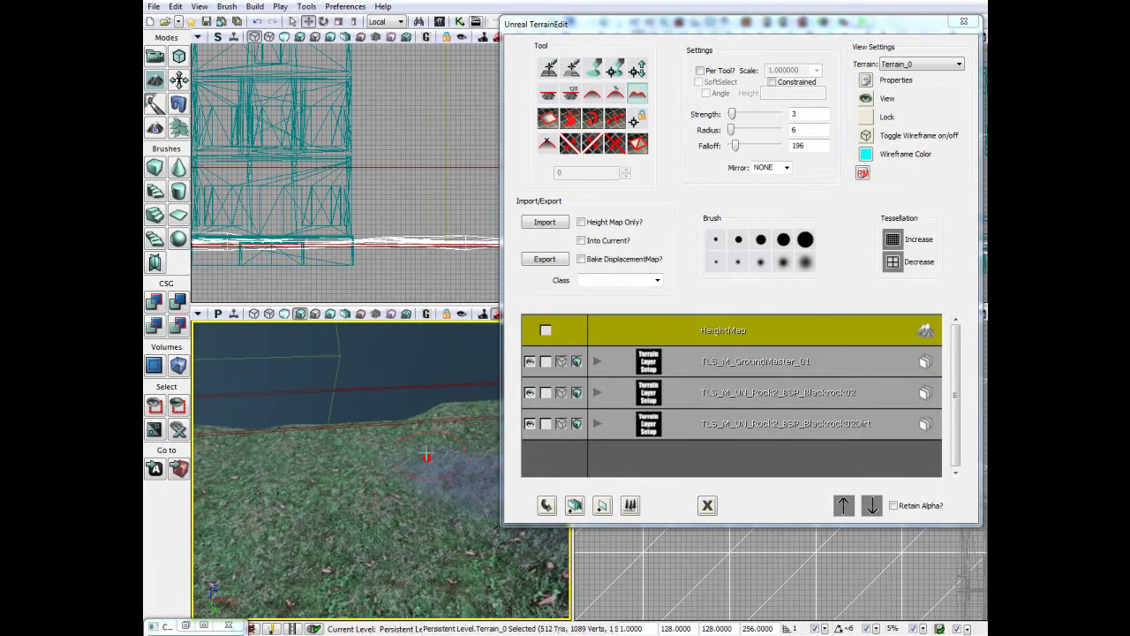
{"action": "mouse_move", "coordinate": [427, 456]}
{"action": "left_mouse_down"}
{"action": "mouse_move", "coordinate": [436, 454]}
{"action": "mouse_move", "coordinate": [436, 473]}
{"action": "left_mouse_up"}
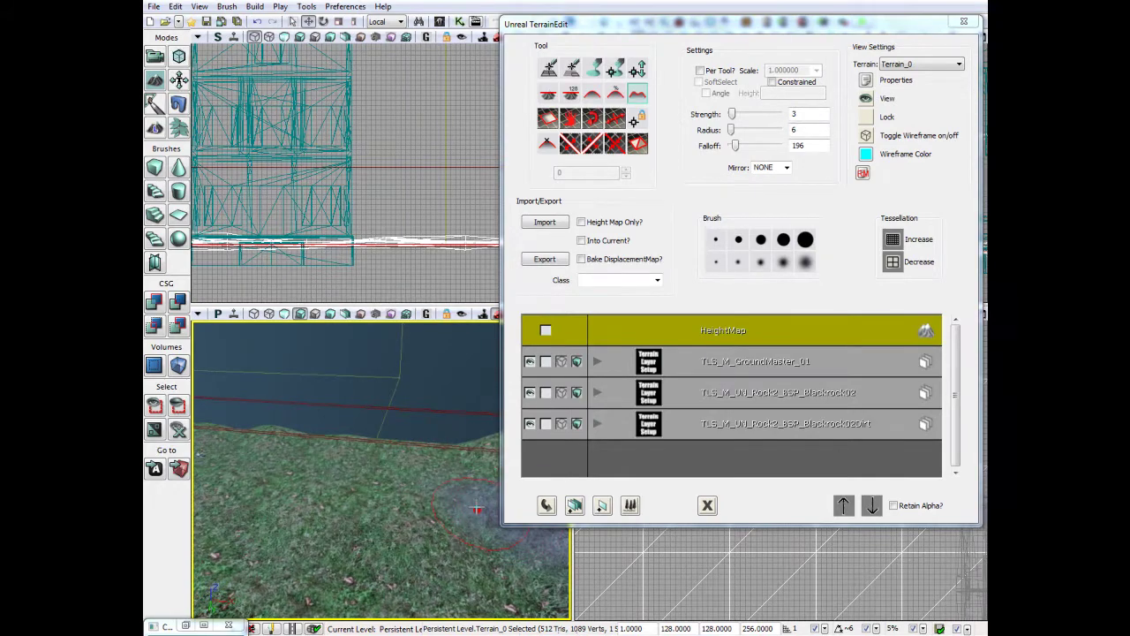
{"action": "mouse_move", "coordinate": [311, 495]}
{"action": "left_mouse_down"}
{"action": "mouse_move", "coordinate": [227, 492]}
{"action": "mouse_move", "coordinate": [196, 447]}
{"action": "mouse_move", "coordinate": [353, 521]}
{"action": "left_mouse_up"}
{"action": "mouse_move", "coordinate": [471, 522]}
{"action": "left_mouse_down"}
{"action": "mouse_move", "coordinate": [573, 554]}
{"action": "mouse_move", "coordinate": [196, 525]}
{"action": "left_mouse_up"}
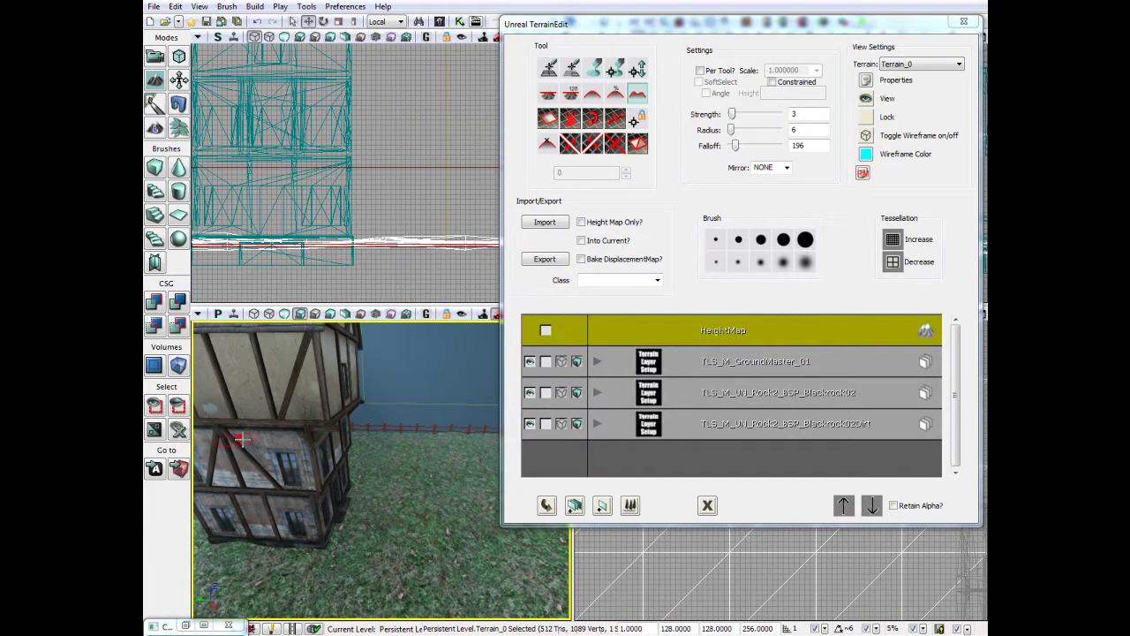
{"action": "left_click_drag", "start_coordinate": [241, 439], "coordinate": [331, 448]}
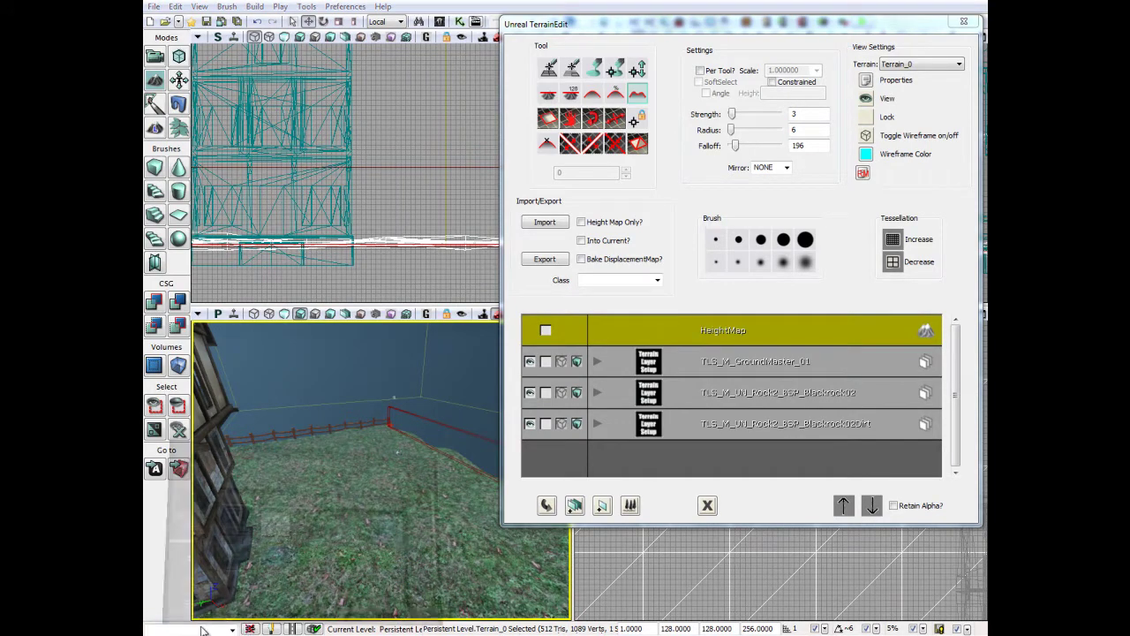
Step: Search all assets for 'floor' and fully load the M_BlockFloor_05 material
{"action": "left_click", "coordinate": [202, 629]}
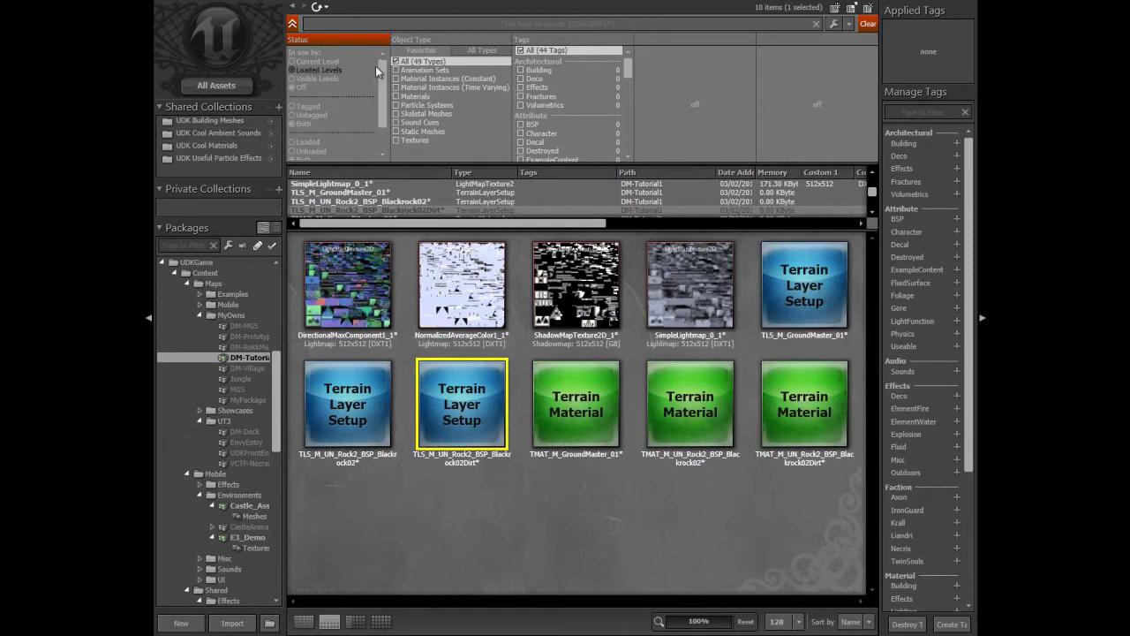
{"action": "left_click", "coordinate": [214, 88]}
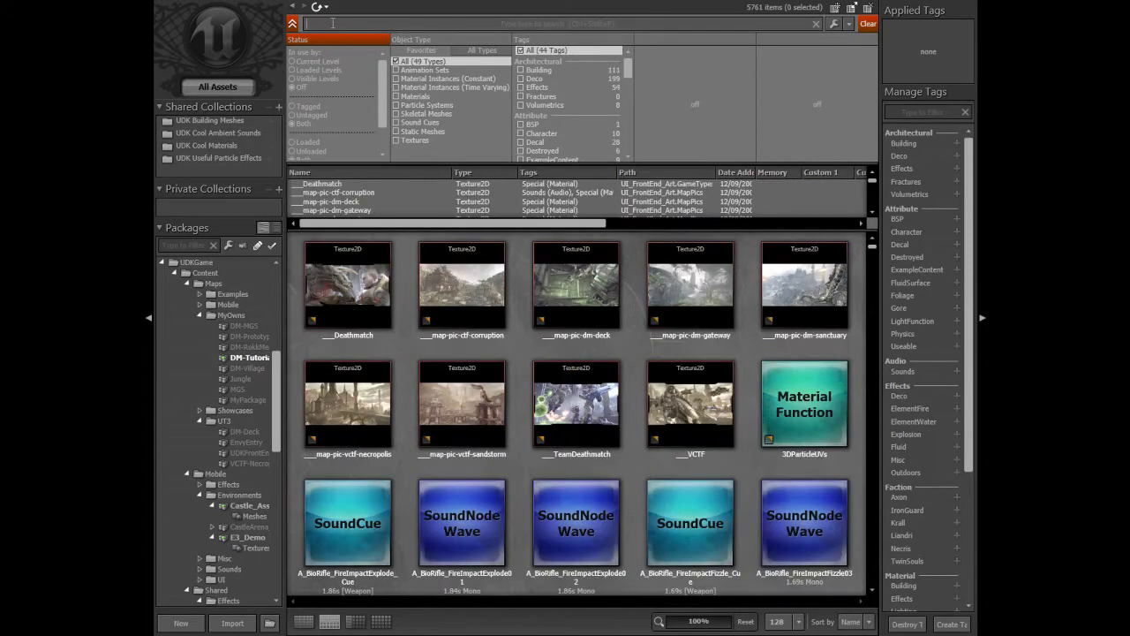
{"action": "left_click", "coordinate": [334, 24]}
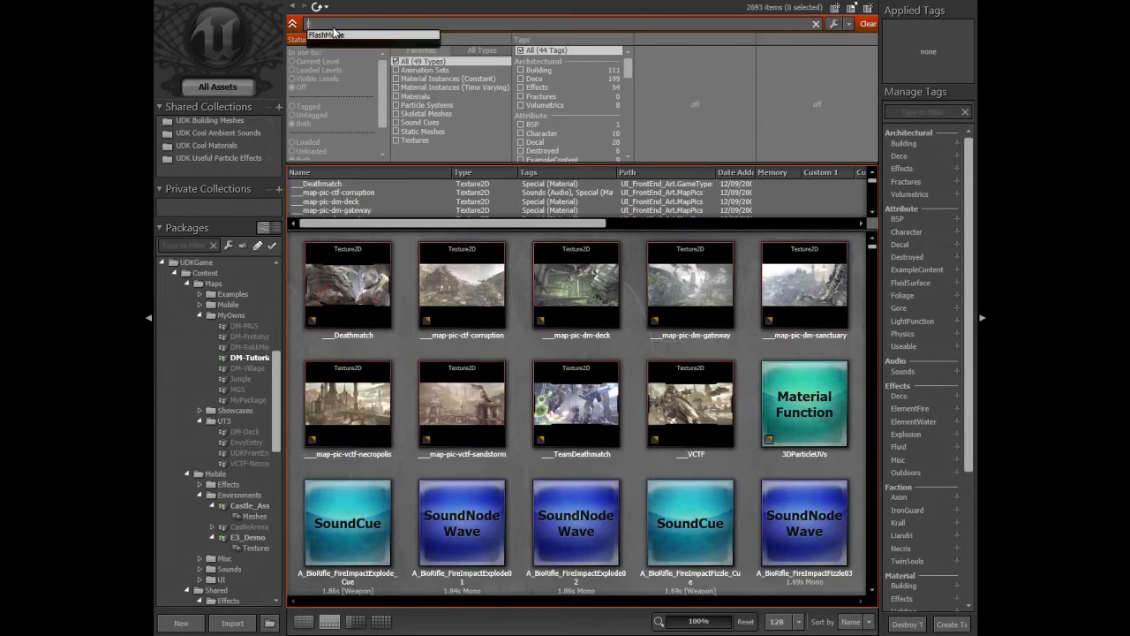
{"action": "type", "text": "floor"}
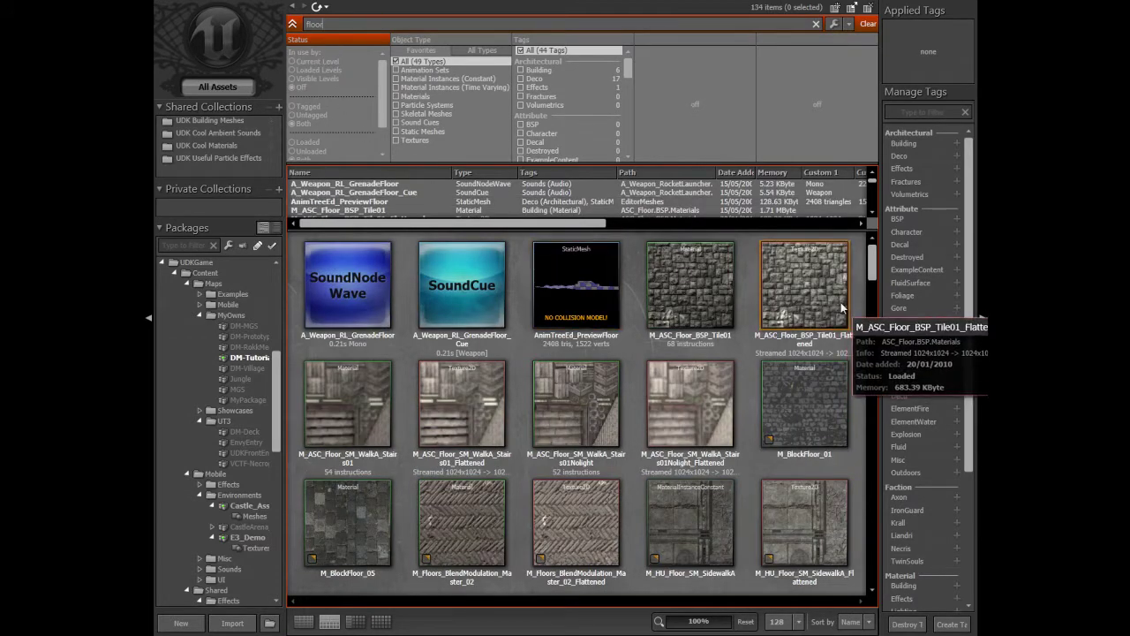
{"action": "left_click", "coordinate": [362, 523]}
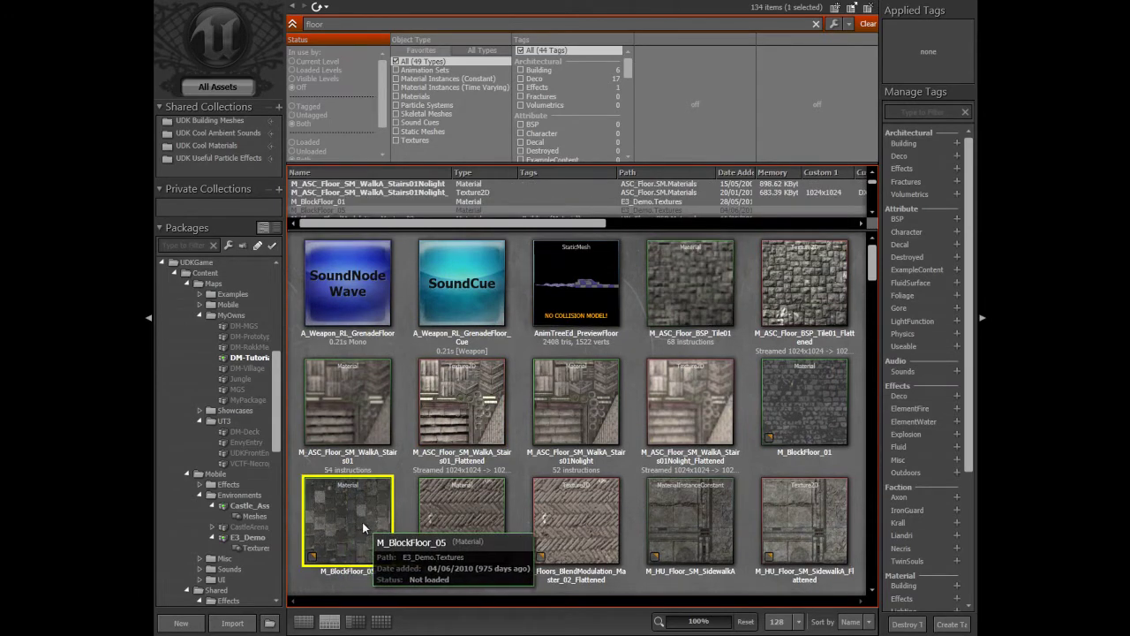
{"action": "right_click", "coordinate": [362, 522]}
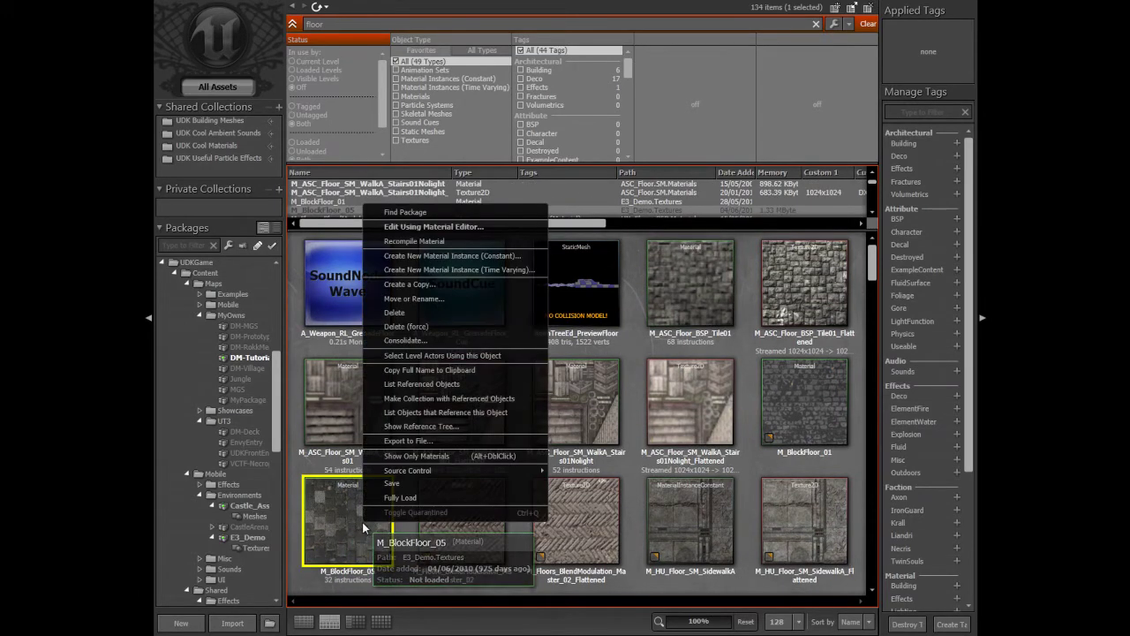
{"action": "left_click", "coordinate": [408, 496]}
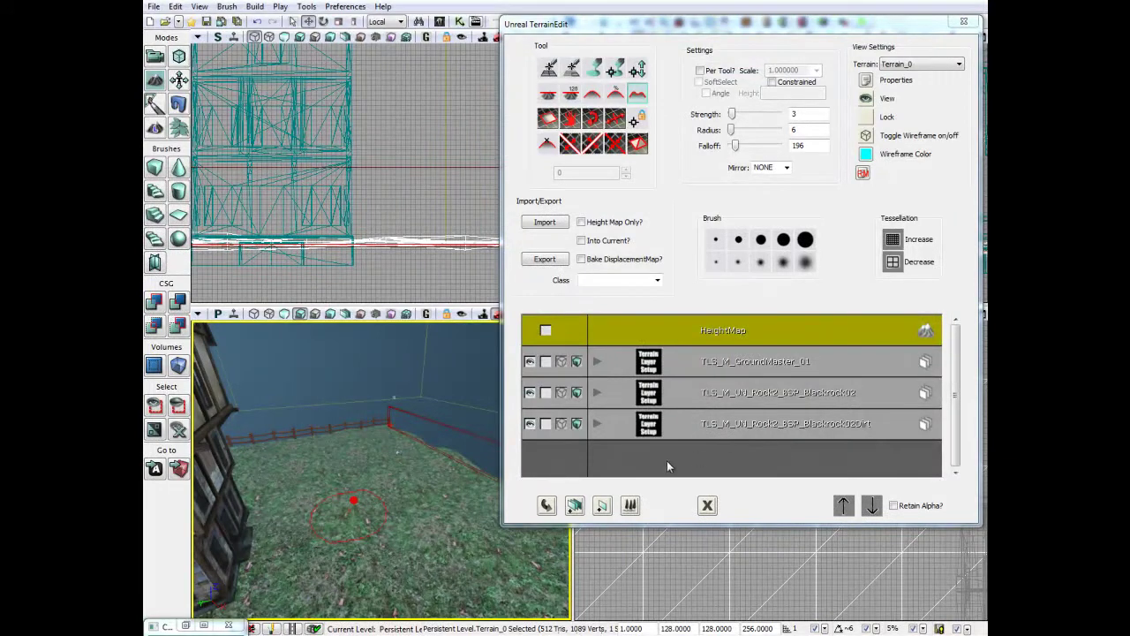
Step: Create a terrain layer from M_BlockFloor_05 and make it the paint layer
{"action": "right_click", "coordinate": [668, 461]}
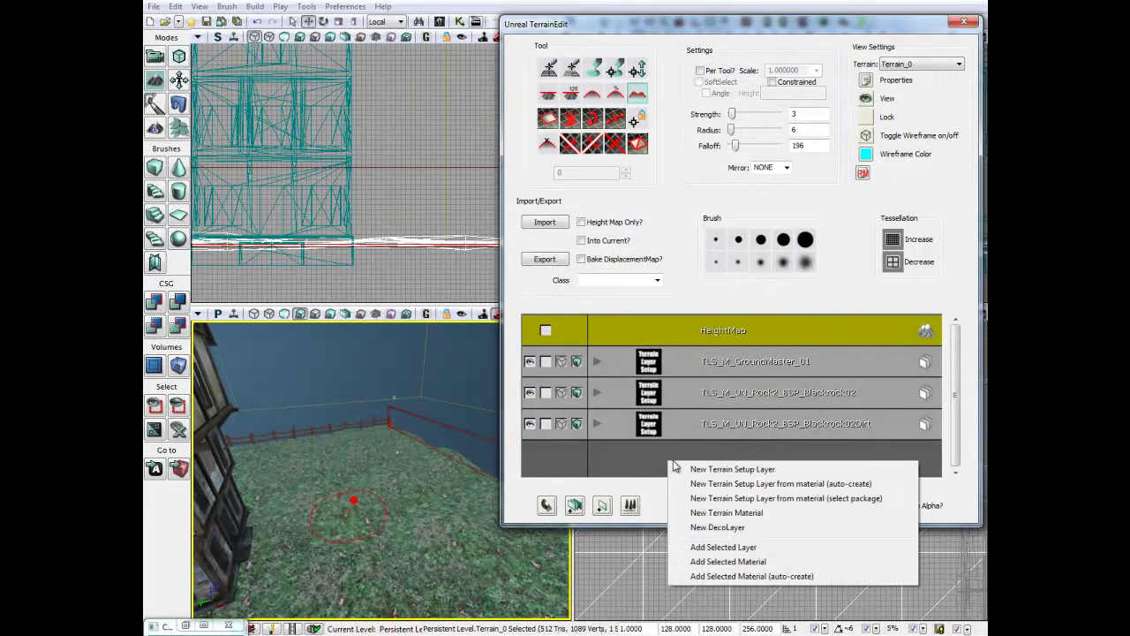
{"action": "left_click", "coordinate": [718, 489]}
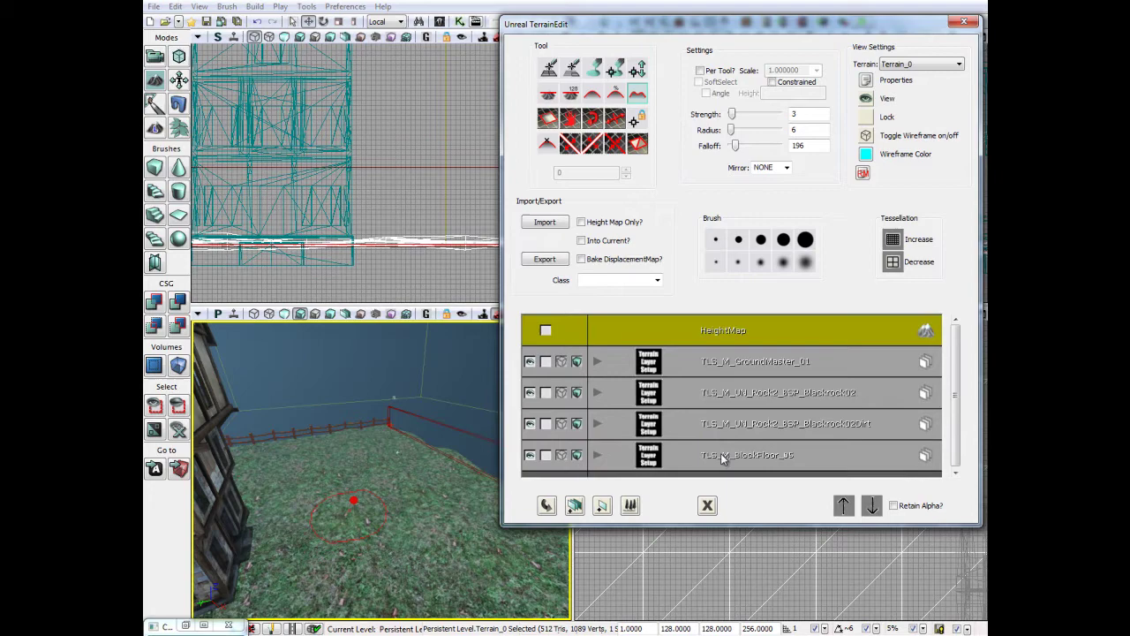
{"action": "left_click", "coordinate": [725, 456]}
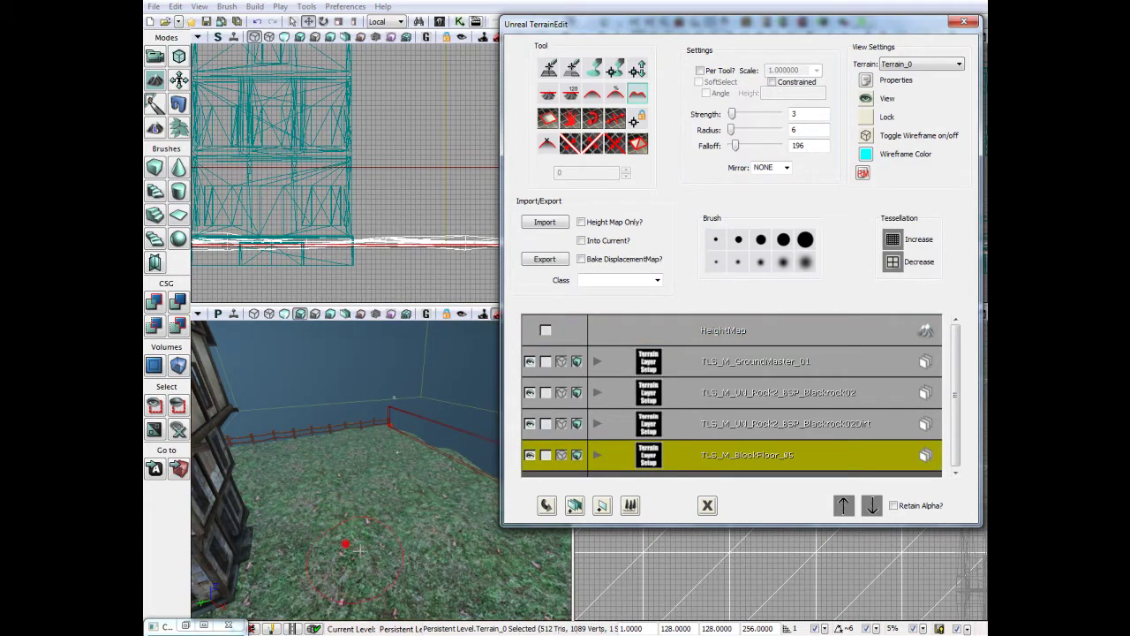
Step: Centre the view on the house and raise brush strength to 73
{"action": "mouse_move", "coordinate": [263, 539]}
{"action": "left_mouse_down"}
{"action": "mouse_move", "coordinate": [225, 474]}
{"action": "mouse_move", "coordinate": [353, 525]}
{"action": "mouse_move", "coordinate": [253, 550]}
{"action": "mouse_move", "coordinate": [349, 533]}
{"action": "mouse_move", "coordinate": [253, 544]}
{"action": "mouse_move", "coordinate": [363, 574]}
{"action": "mouse_move", "coordinate": [331, 537]}
{"action": "left_mouse_up"}
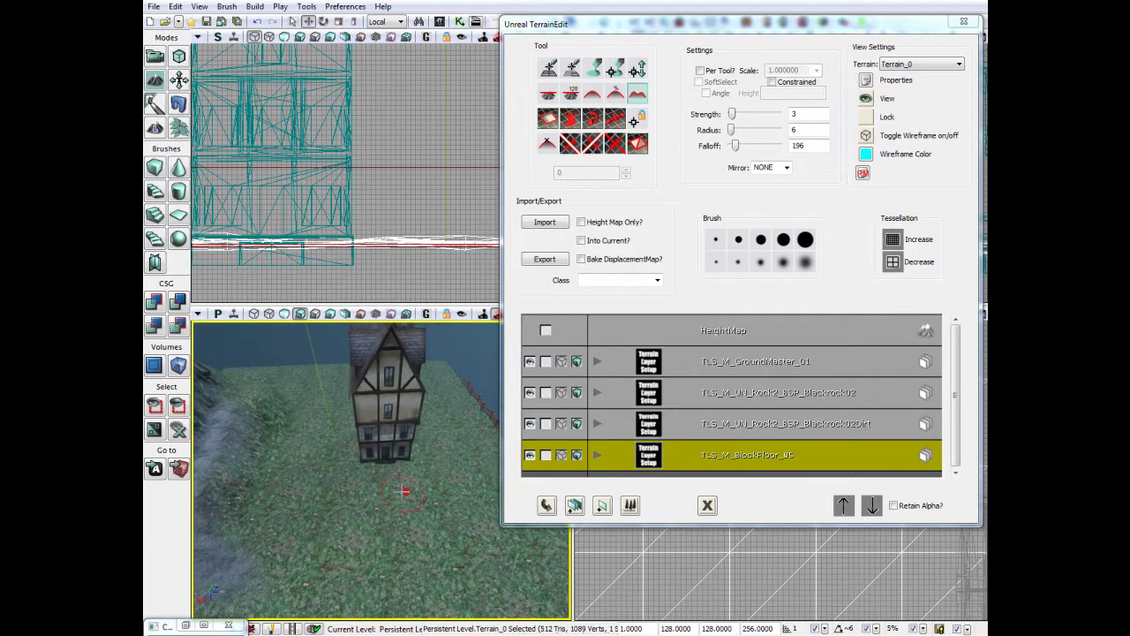
{"action": "left_click_drag", "start_coordinate": [405, 491], "coordinate": [406, 461]}
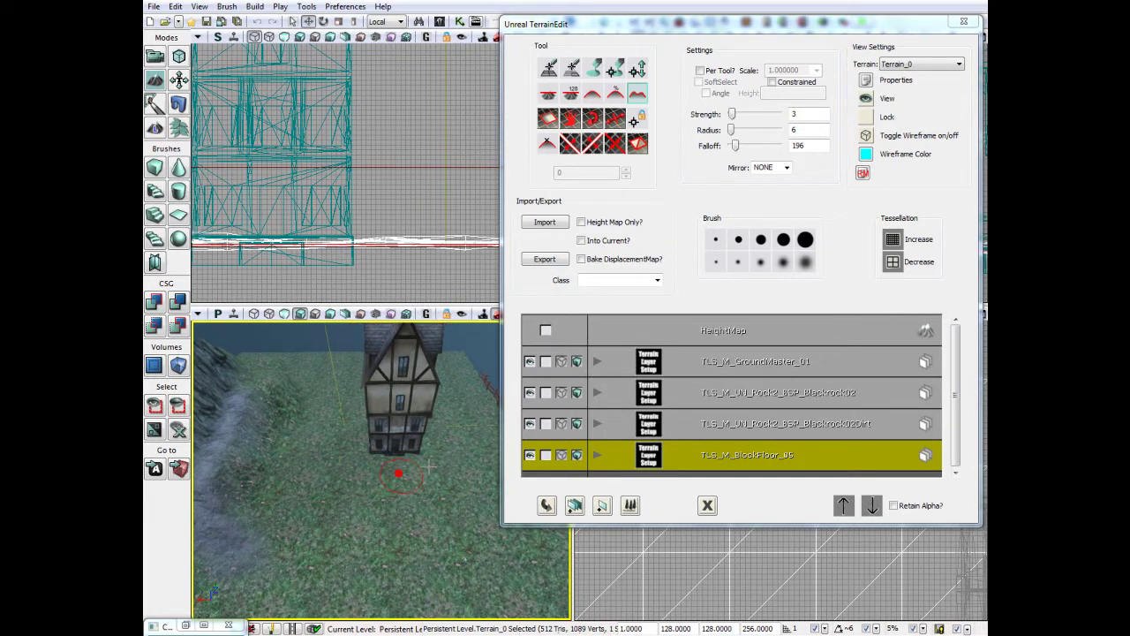
{"action": "left_click_drag", "start_coordinate": [405, 465], "coordinate": [407, 470]}
{"action": "left_click_drag", "start_coordinate": [746, 116], "coordinate": [768, 119]}
{"action": "left_click", "coordinate": [389, 464]}
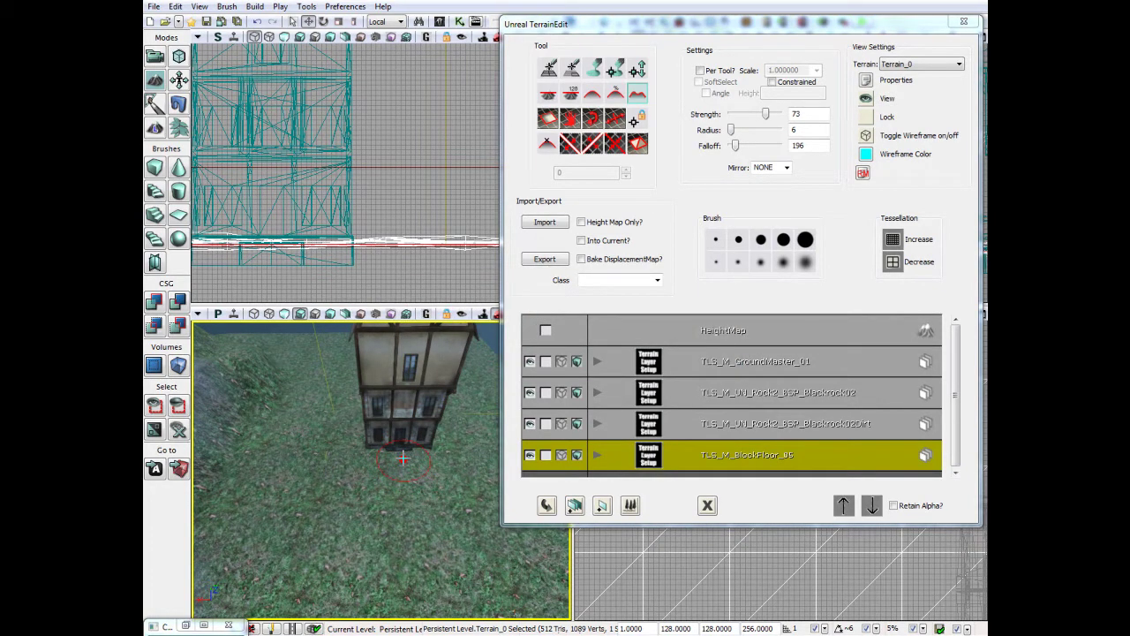
Step: Paint the M_BlockFloor_05 cobblestone path from the house across the grass toward the fence
{"action": "left_click", "coordinate": [591, 71]}
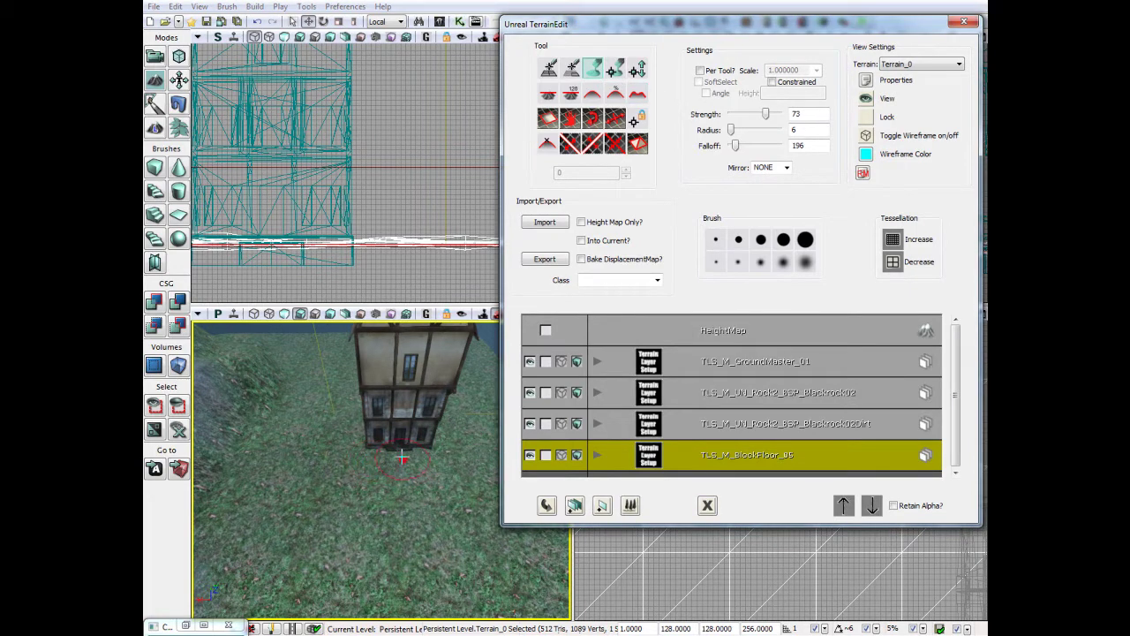
{"action": "left_click_drag", "start_coordinate": [400, 451], "coordinate": [412, 553], "text": "ctrl"}
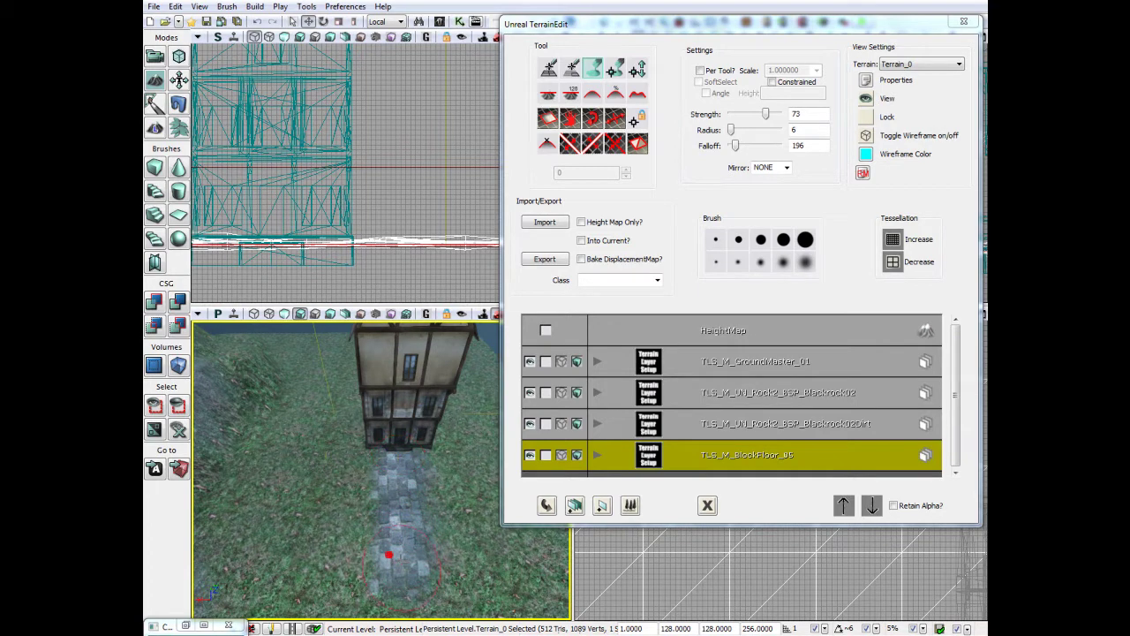
{"action": "mouse_move", "coordinate": [388, 555]}
{"action": "left_mouse_down"}
{"action": "mouse_move", "coordinate": [417, 522]}
{"action": "mouse_move", "coordinate": [246, 518]}
{"action": "left_mouse_up"}
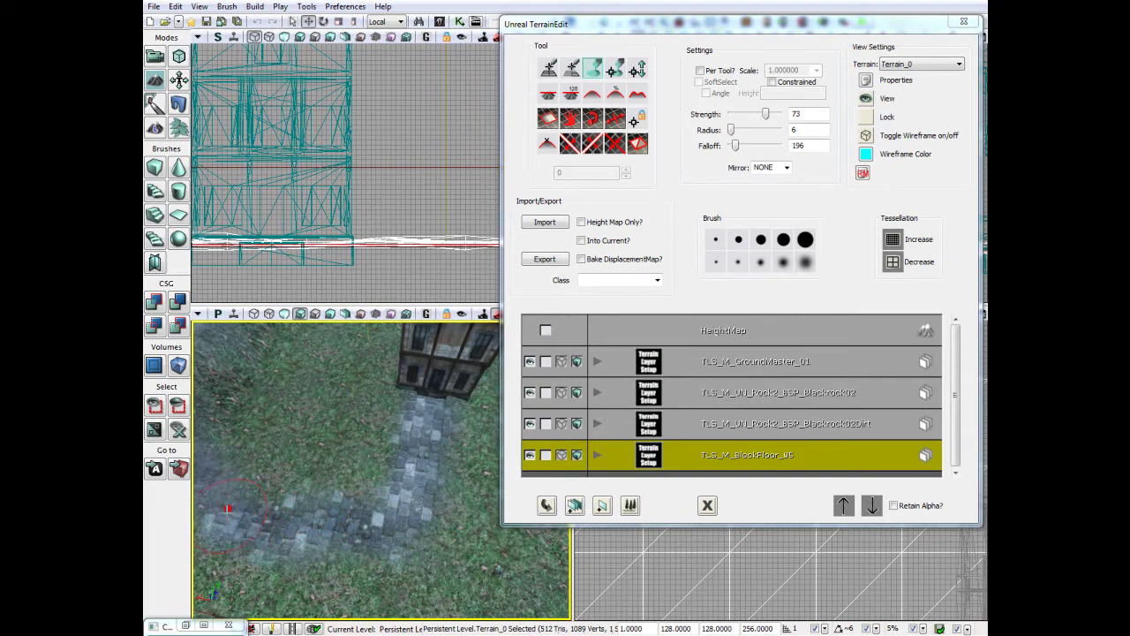
{"action": "right_click_drag", "start_coordinate": [243, 518], "coordinate": [250, 527]}
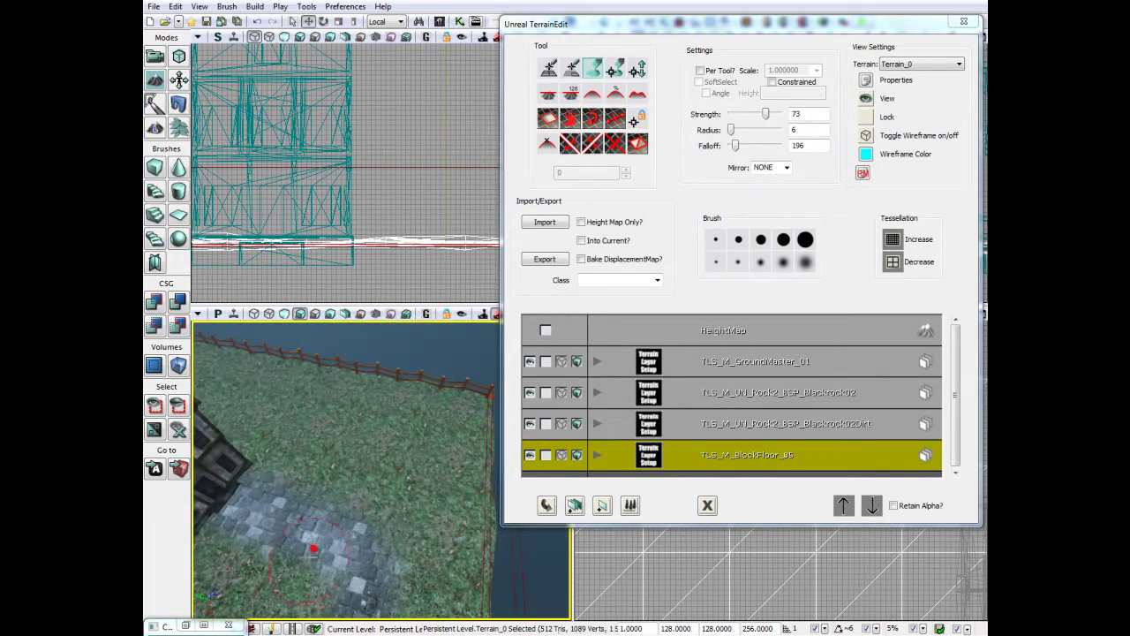
{"action": "left_click_drag", "start_coordinate": [376, 517], "coordinate": [420, 435], "text": "ctrl"}
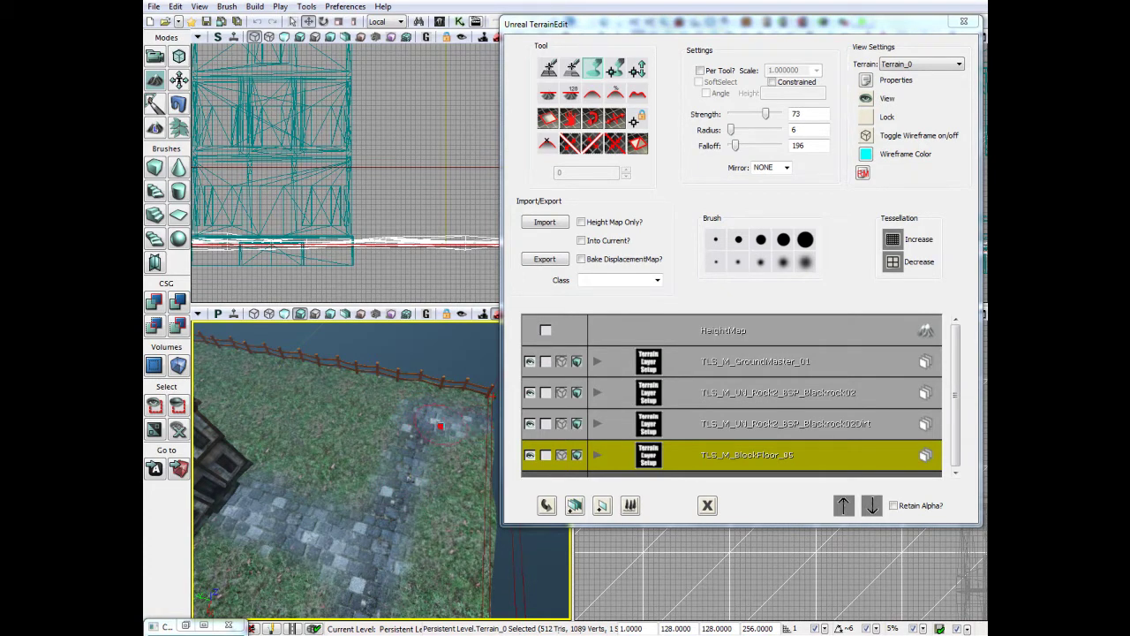
{"action": "left_click_drag", "start_coordinate": [459, 429], "coordinate": [301, 401], "text": "ctrl"}
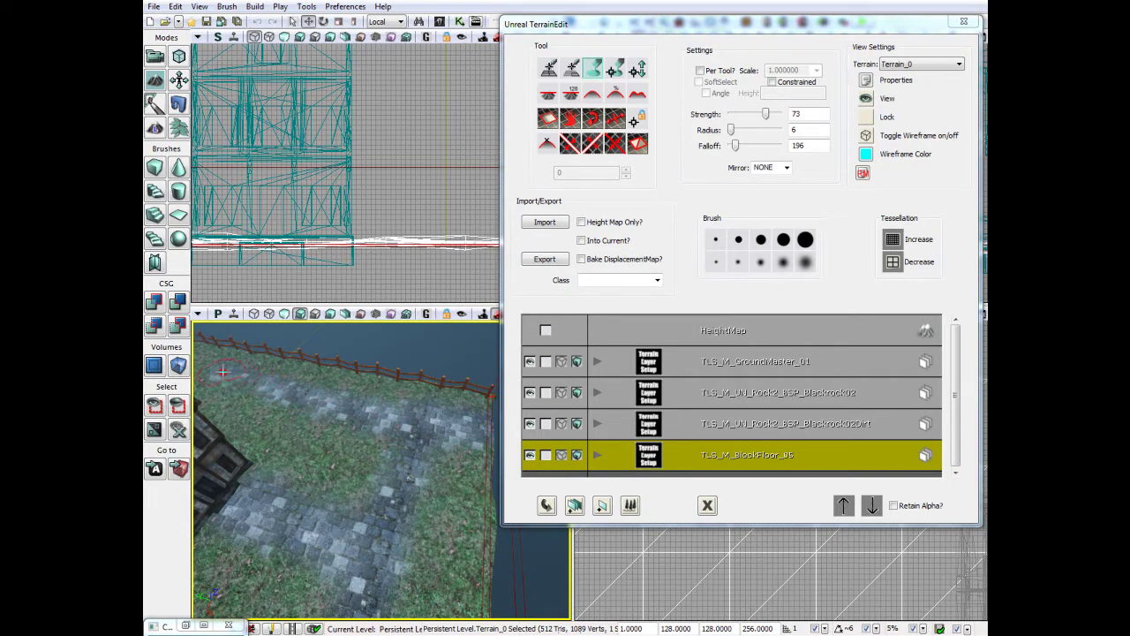
{"action": "right_click_drag", "start_coordinate": [313, 398], "coordinate": [365, 415]}
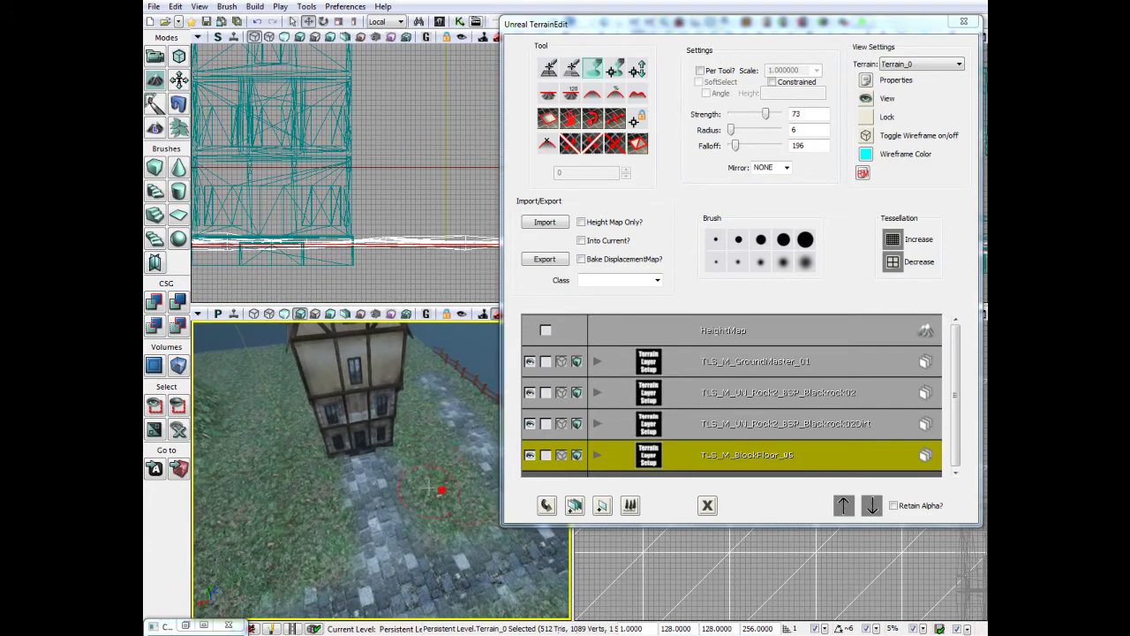
{"action": "right_click_drag", "start_coordinate": [332, 484], "coordinate": [352, 476]}
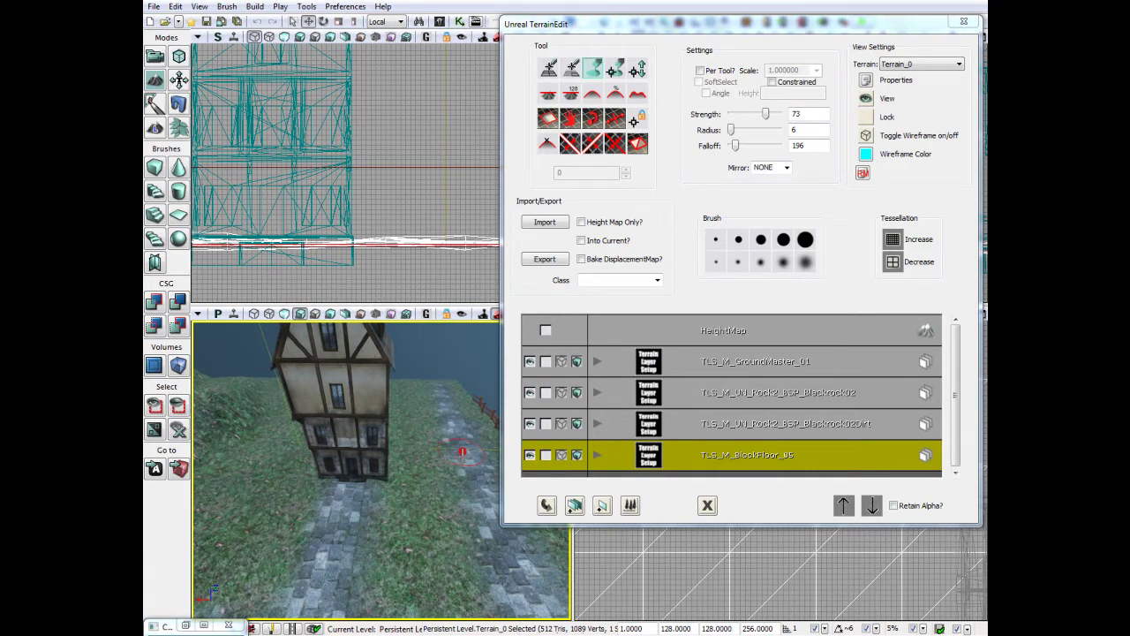
{"action": "right_click_drag", "start_coordinate": [480, 541], "coordinate": [477, 529]}
{"action": "right_click", "coordinate": [446, 518]}
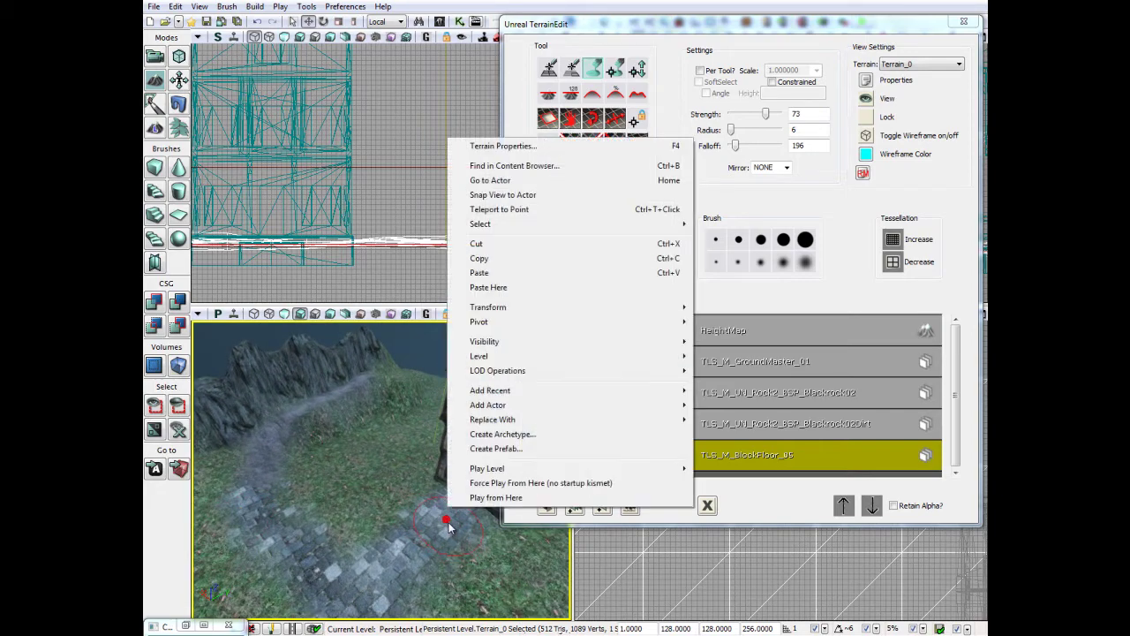
{"action": "left_click", "coordinate": [532, 486]}
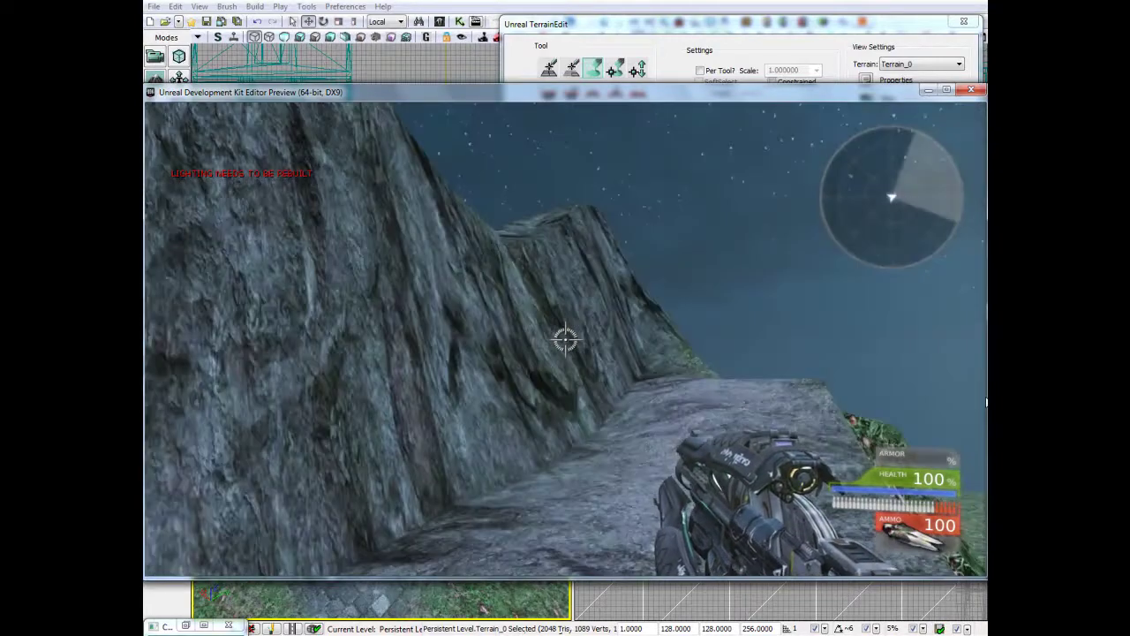
{"action": "key", "text": "Escape"}
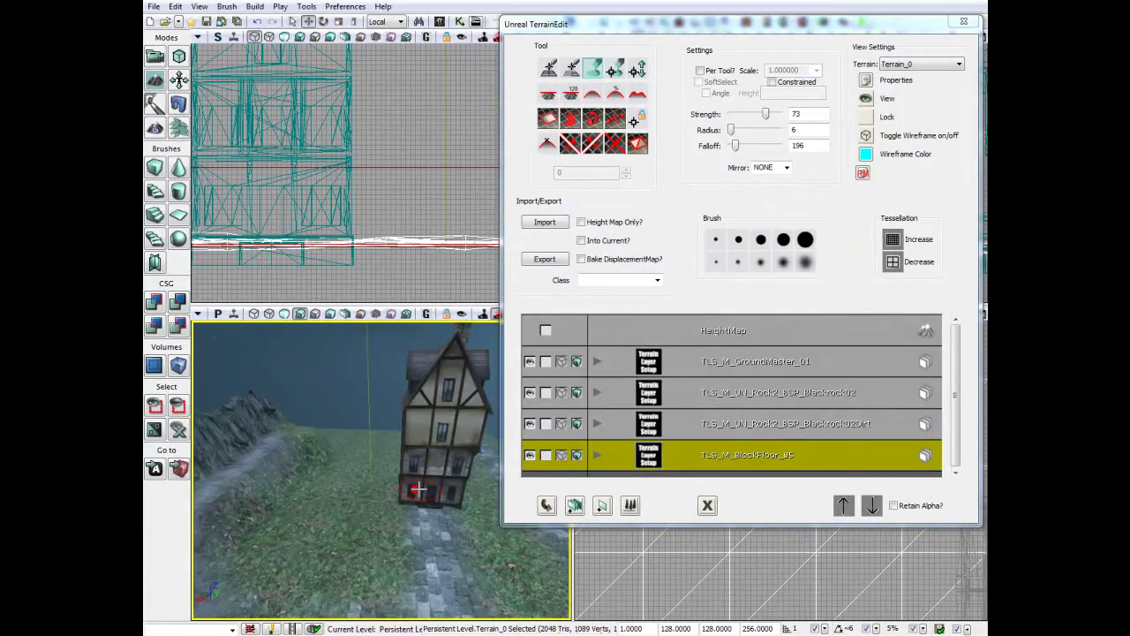